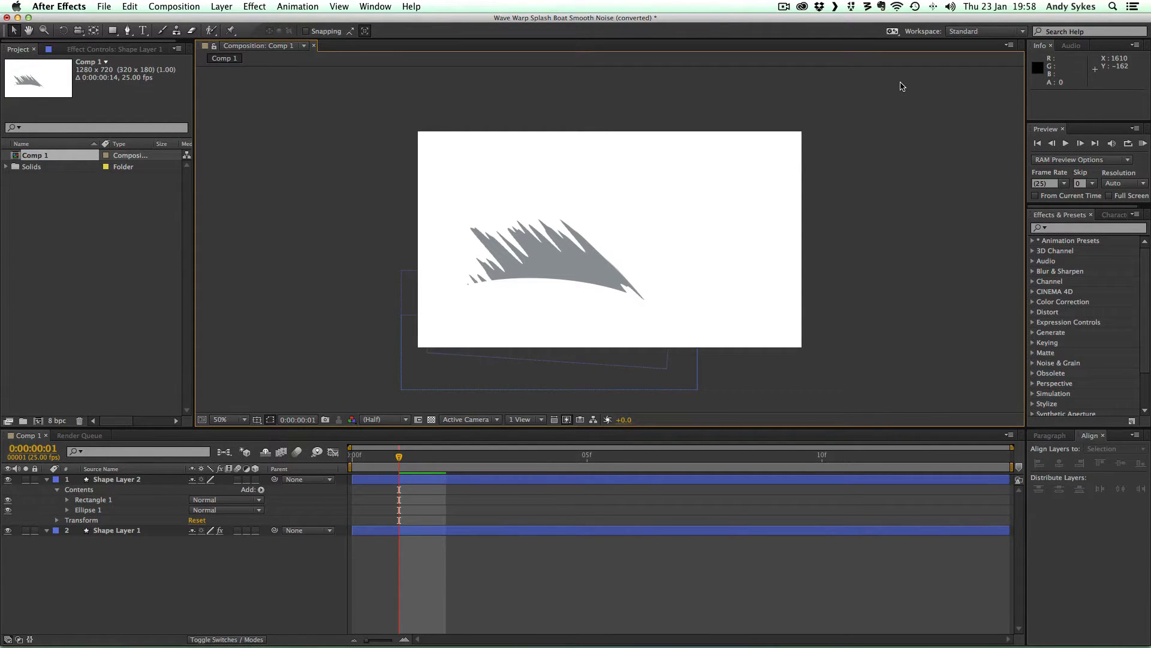
Step: Scrub through the first few frames of Comp 1 and play the splash animation
left_click(442, 459)
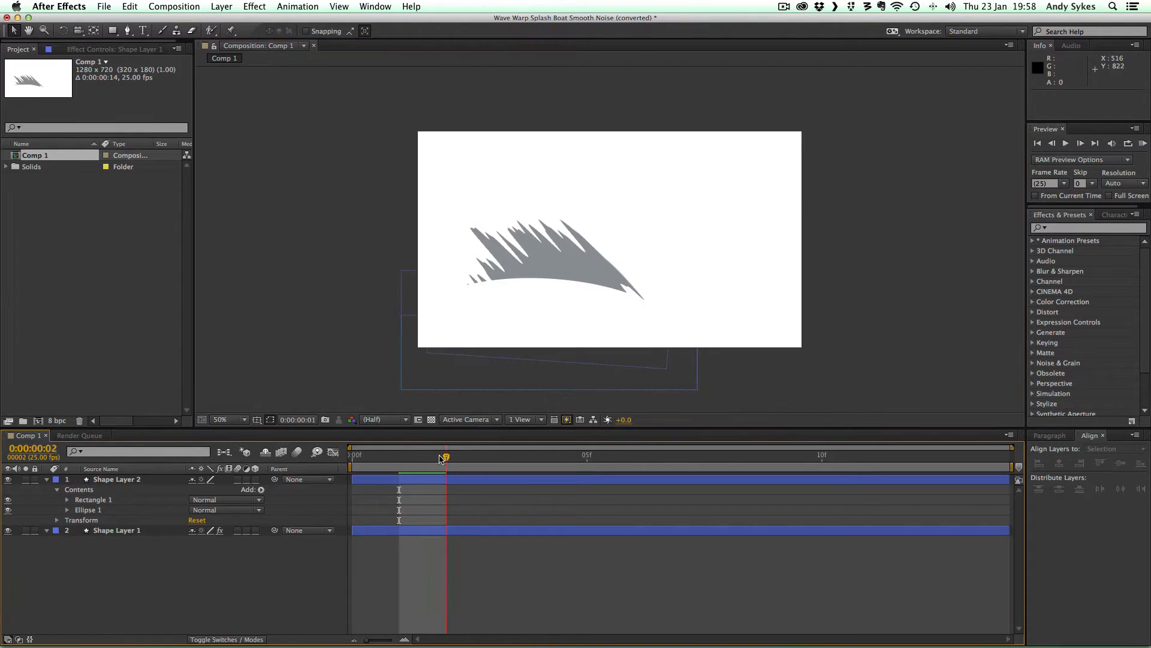
left_click_drag(441, 459, 505, 477)
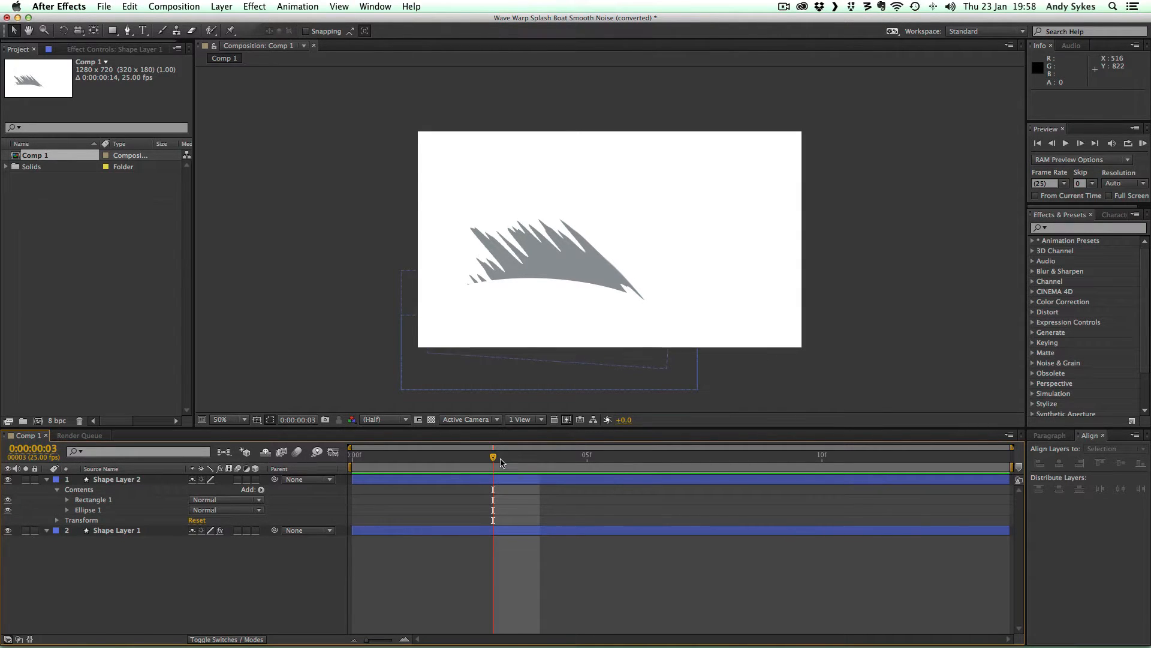
key("space")
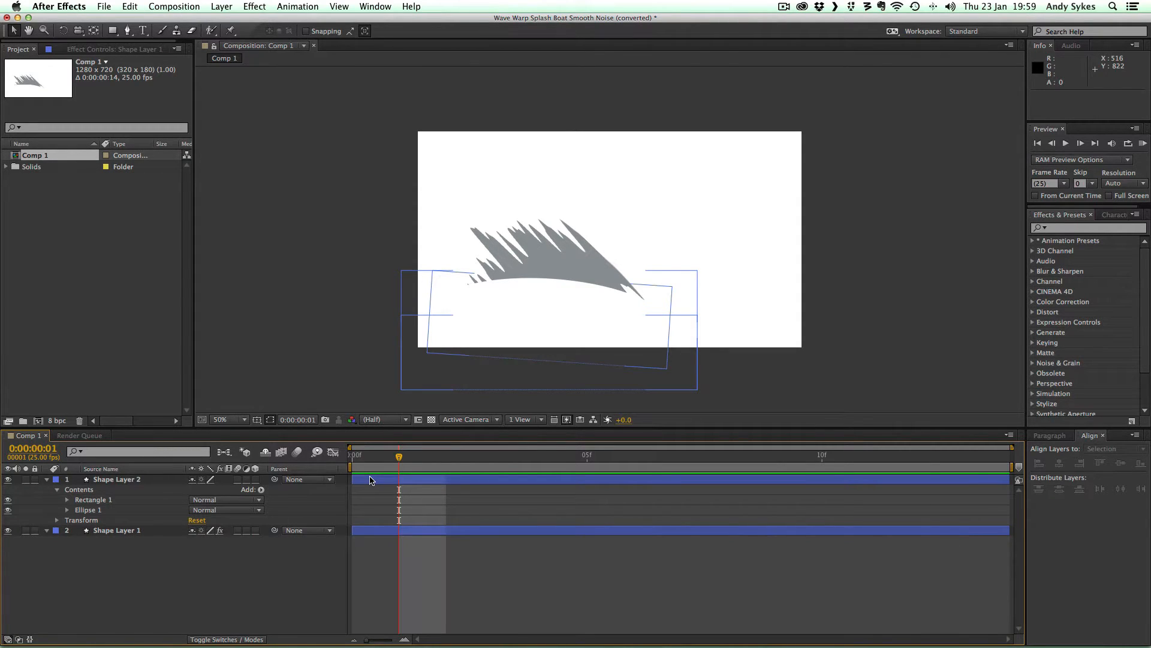
Step: Examine both shape layers, hiding Shape Layer 2 while scrubbing to frame 6 and showing it again
left_click(118, 532)
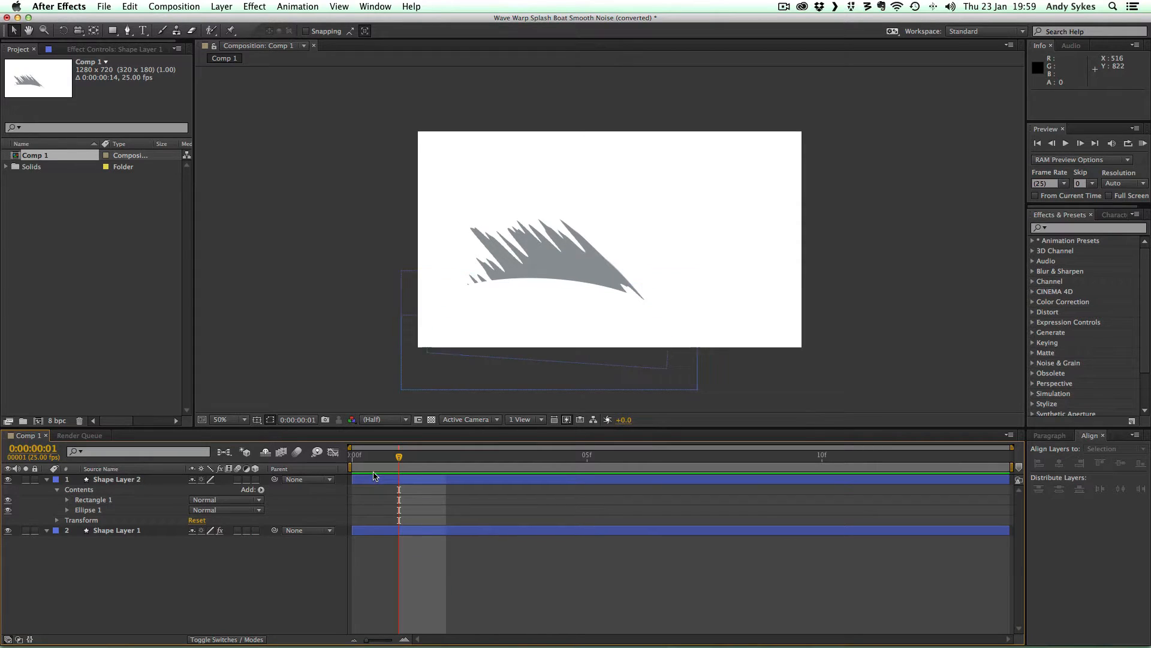
left_click(118, 533)
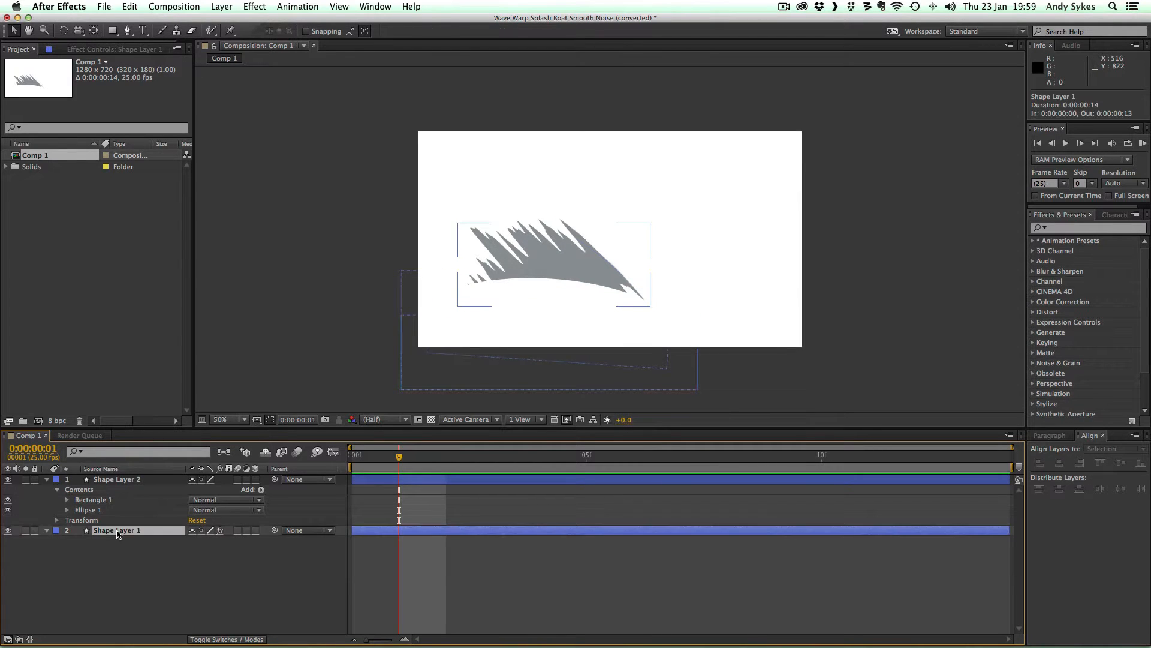
left_click(118, 481)
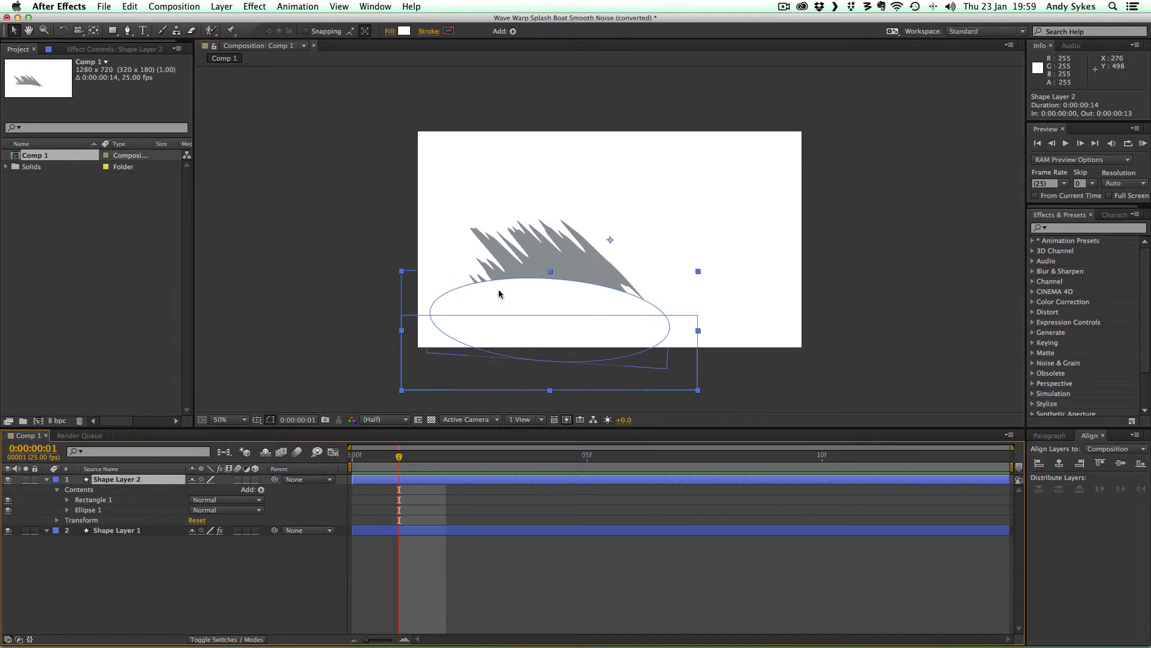
left_click(7, 480)
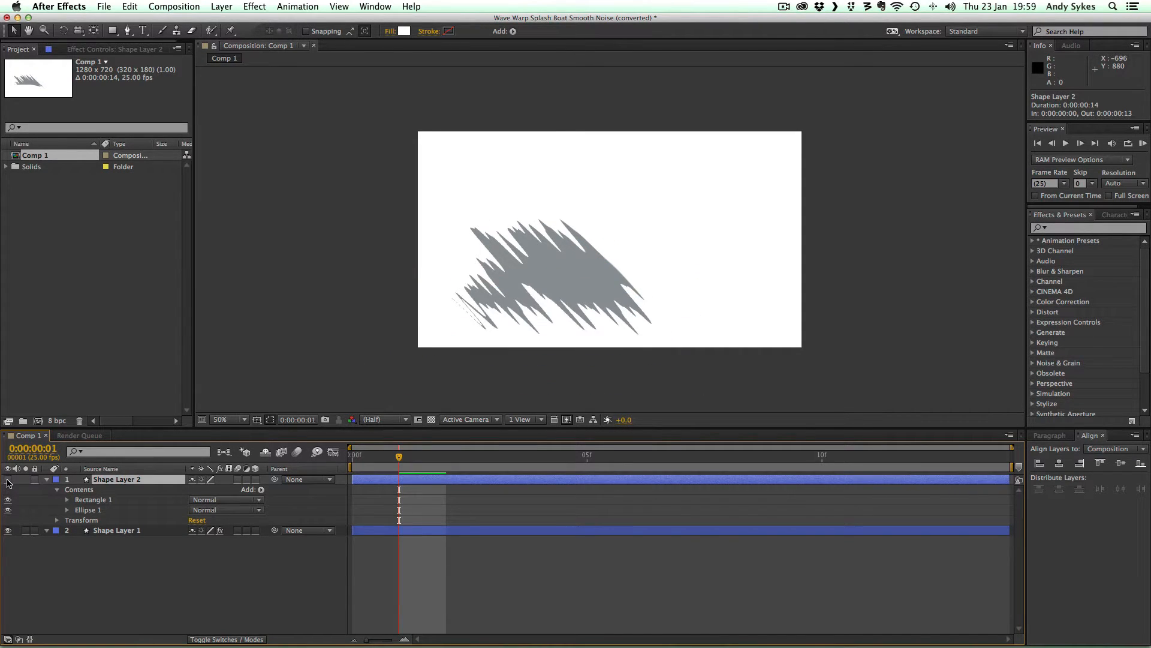
left_click_drag(399, 457, 633, 457)
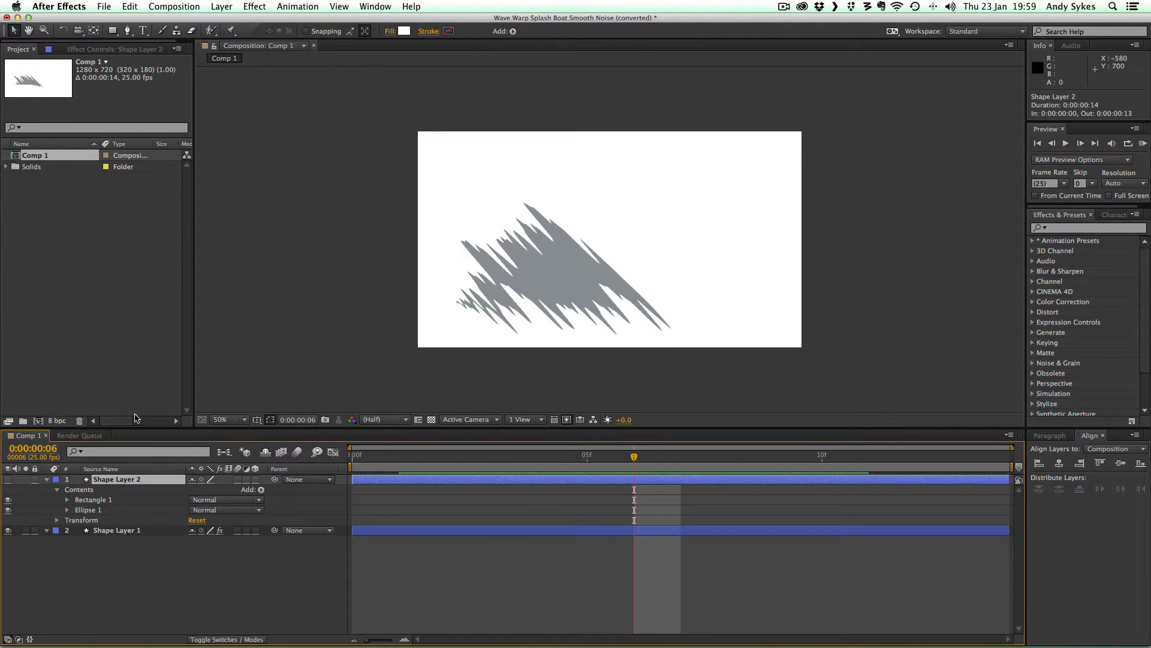
left_click(8, 479)
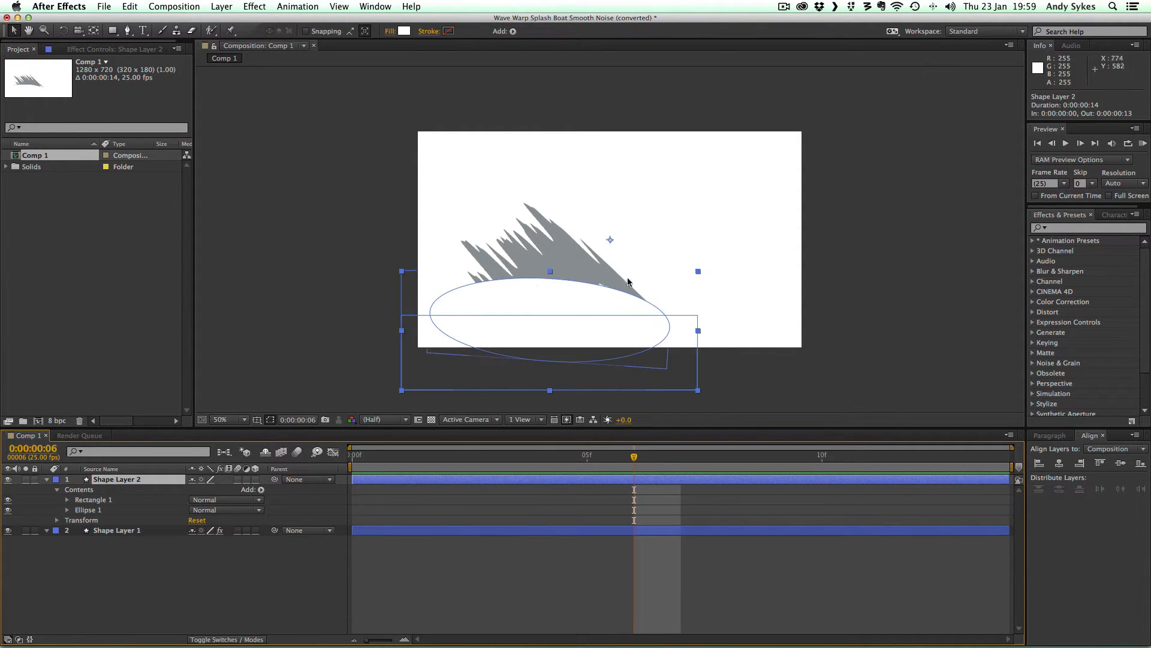
Step: Rename Shape Layer 1 as grey and Shape Layer 2 as mask
left_click(122, 531)
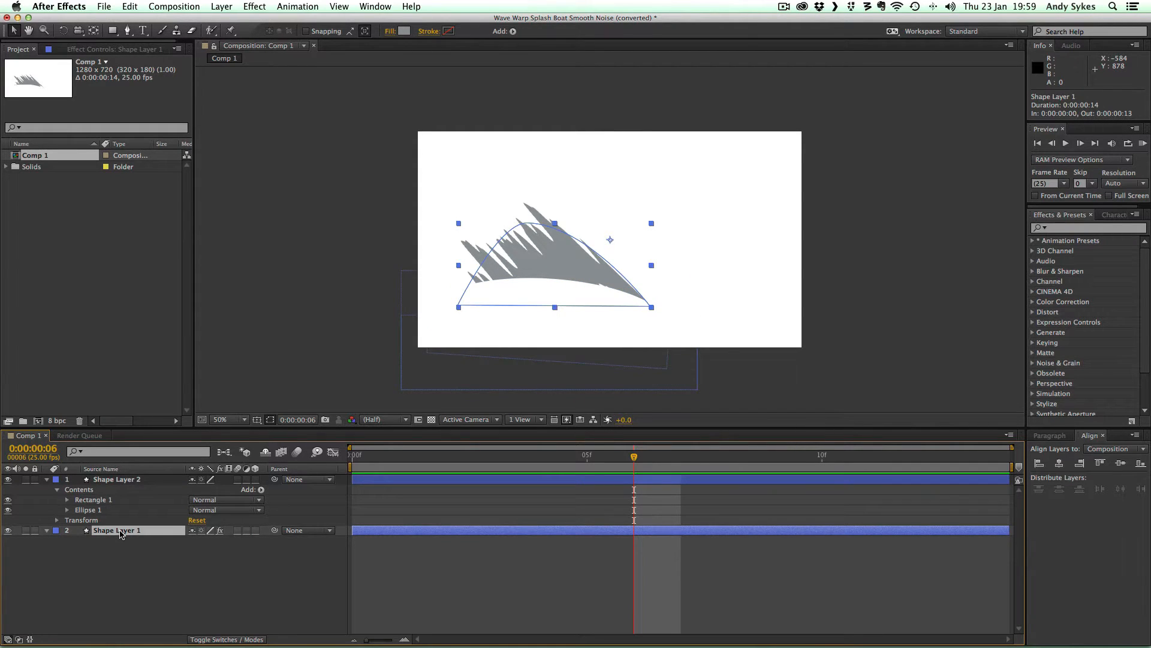
key("Return")
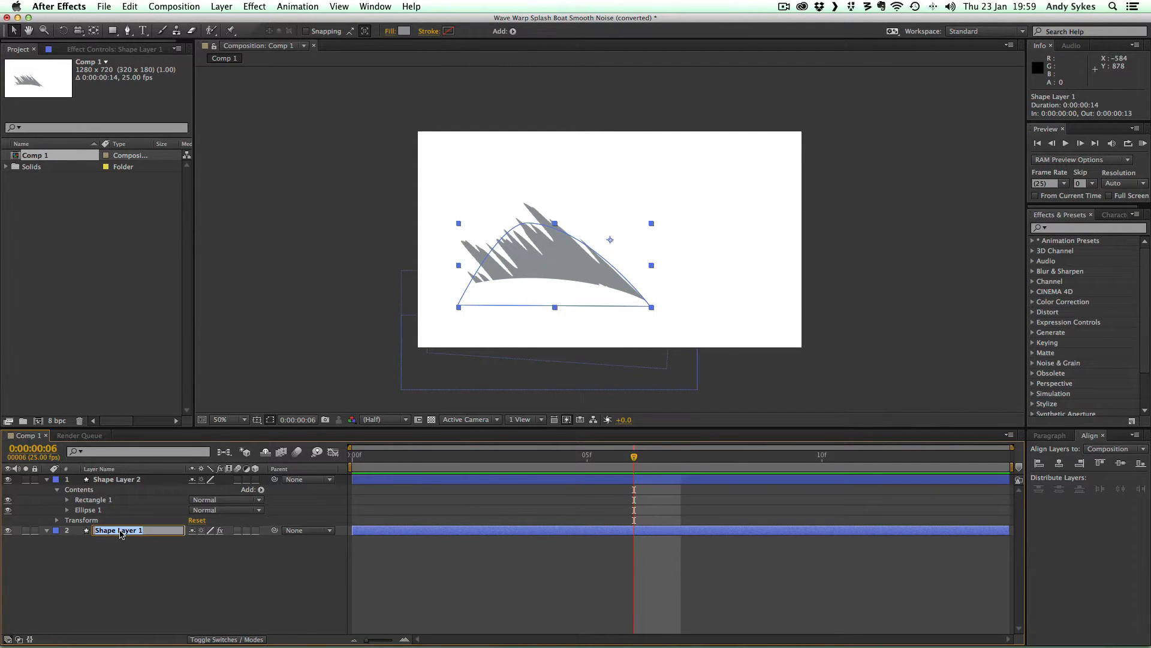
type("grey")
key("Return")
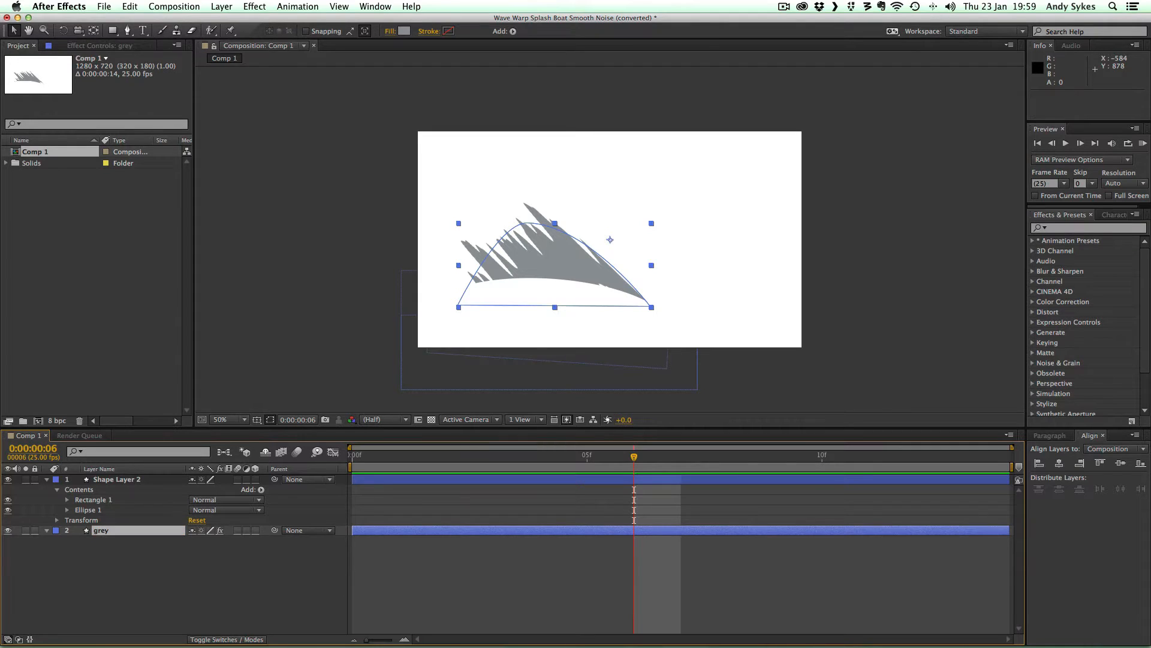
left_click(126, 480)
key("Return")
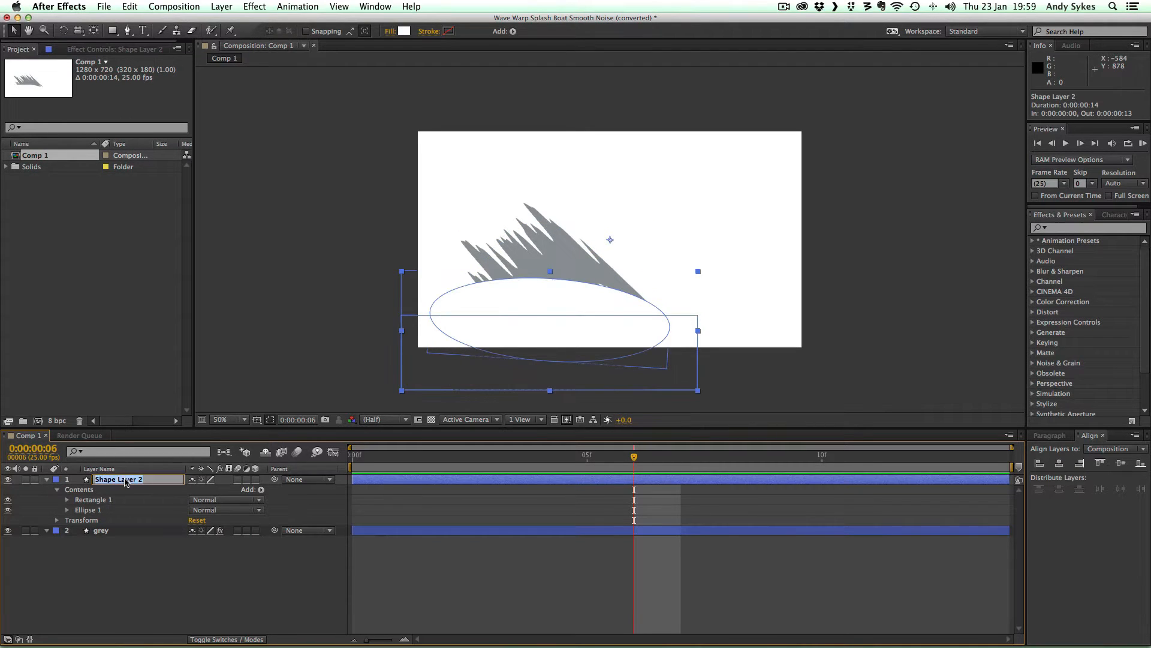
type("mask")
key("Return")
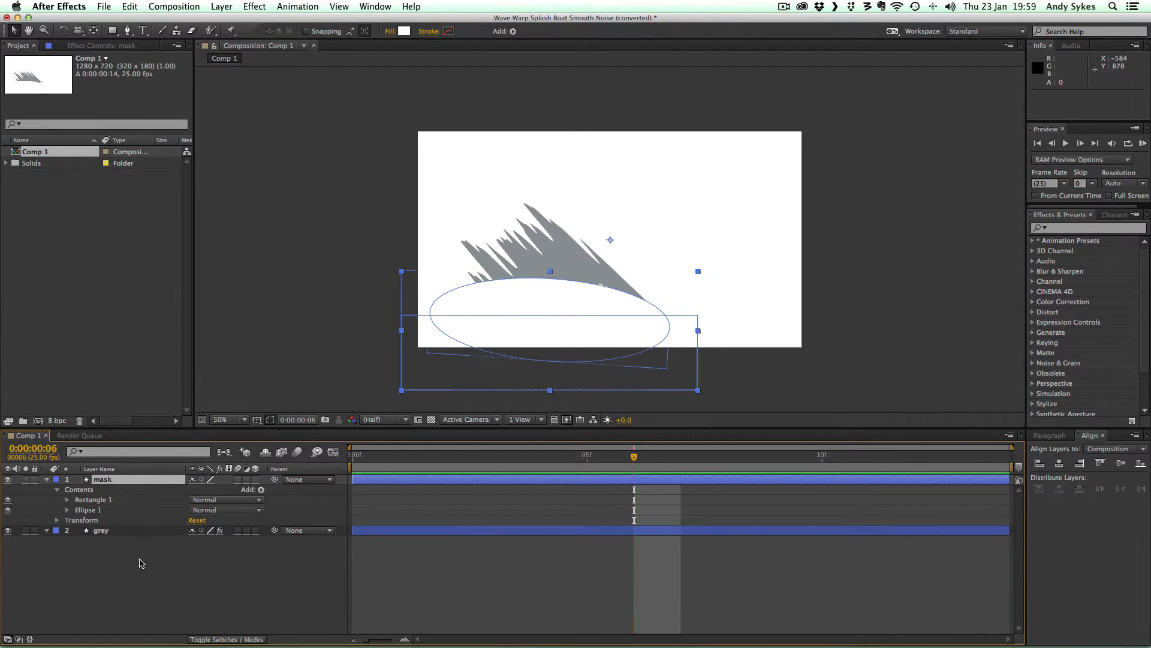
Step: Show the grey layer's effect settings and compare its shape with Wave Warp off and on, making the mask layer visible again
left_click(133, 531)
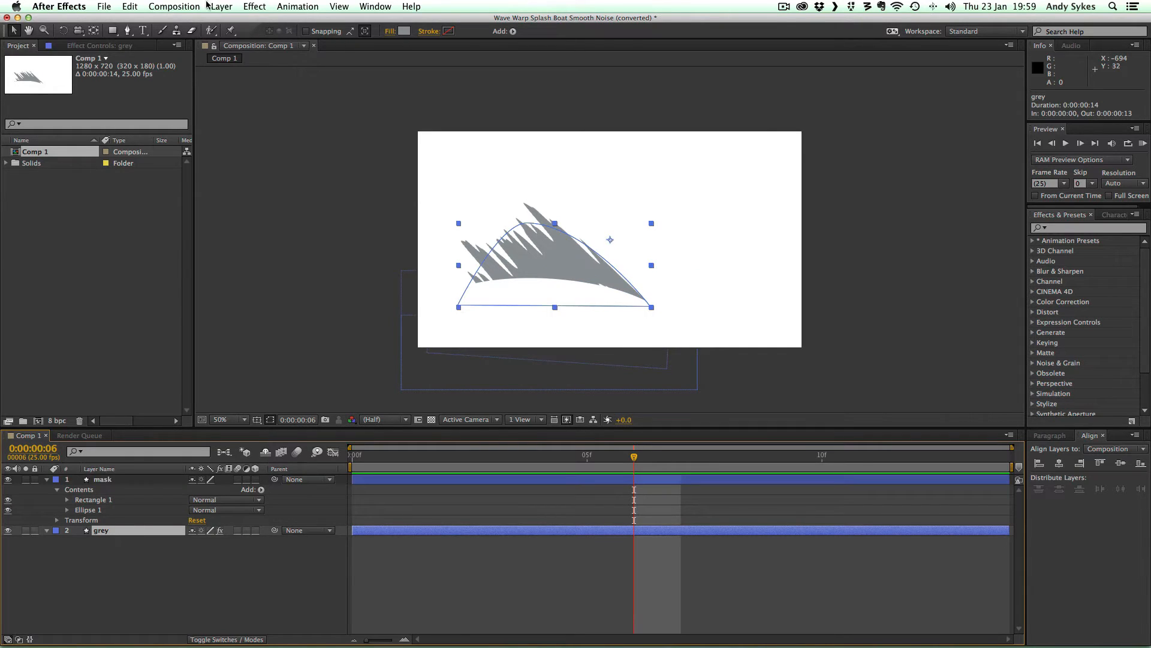
left_click(101, 45)
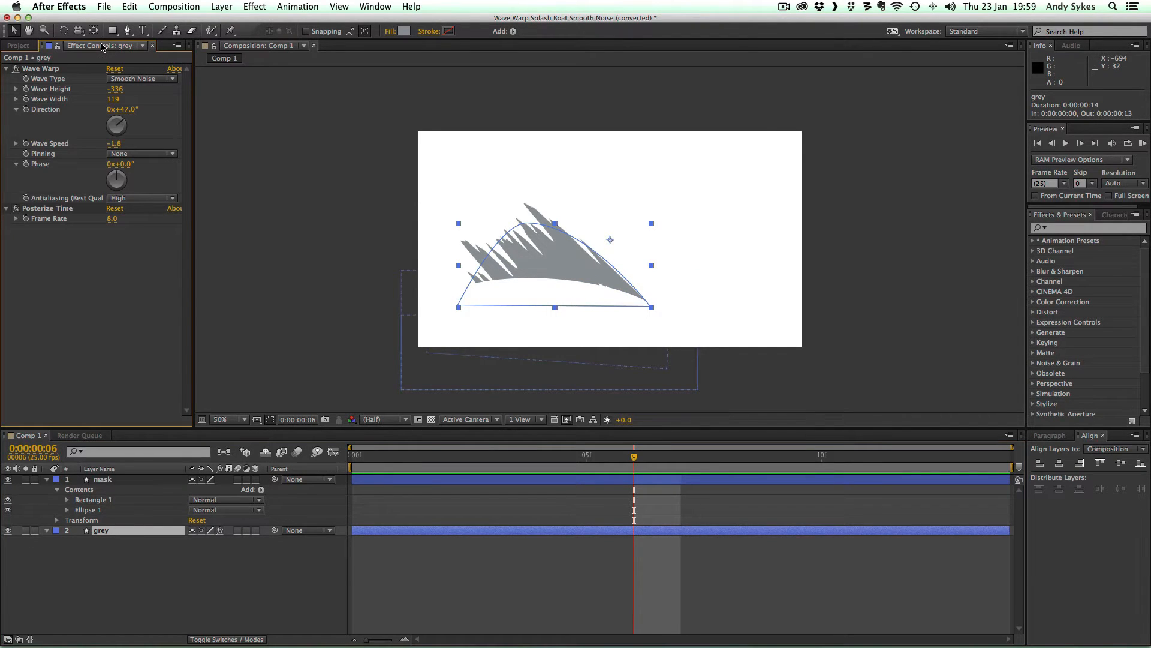
left_click(67, 69)
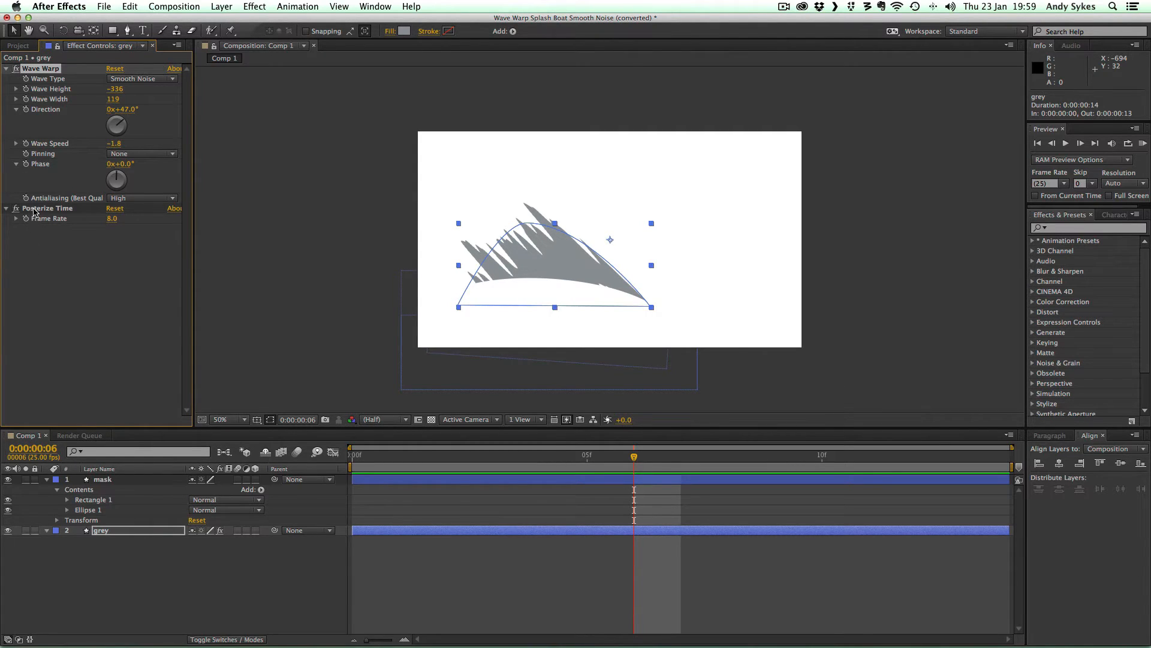
left_click(17, 70)
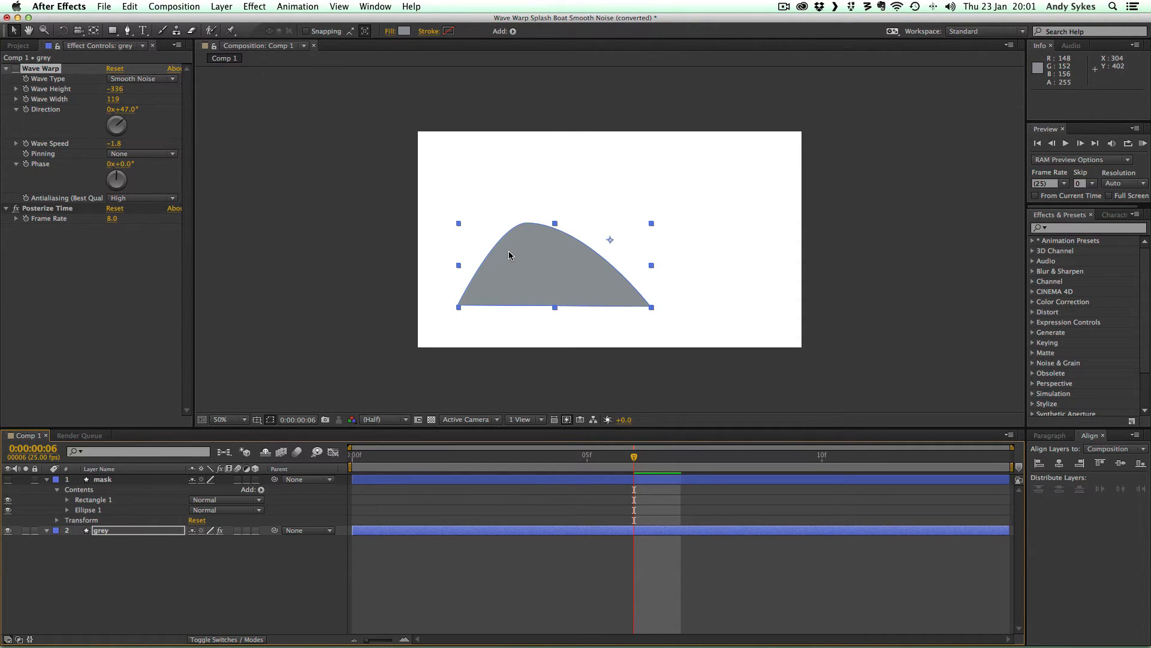
left_click(16, 68)
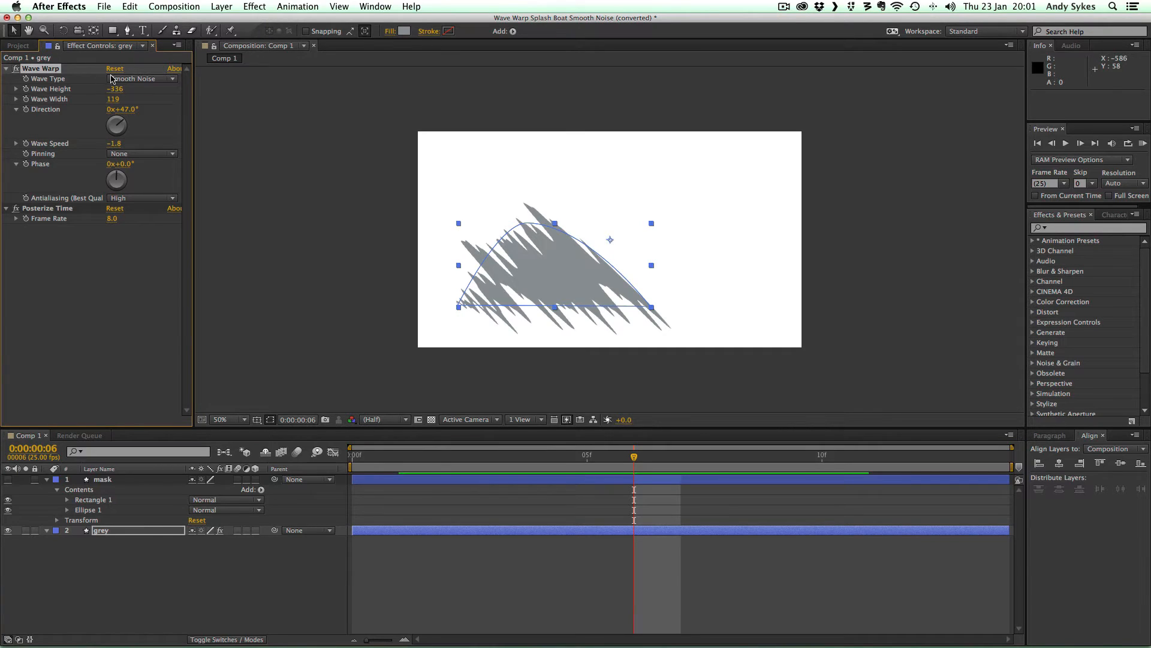
left_click(8, 479)
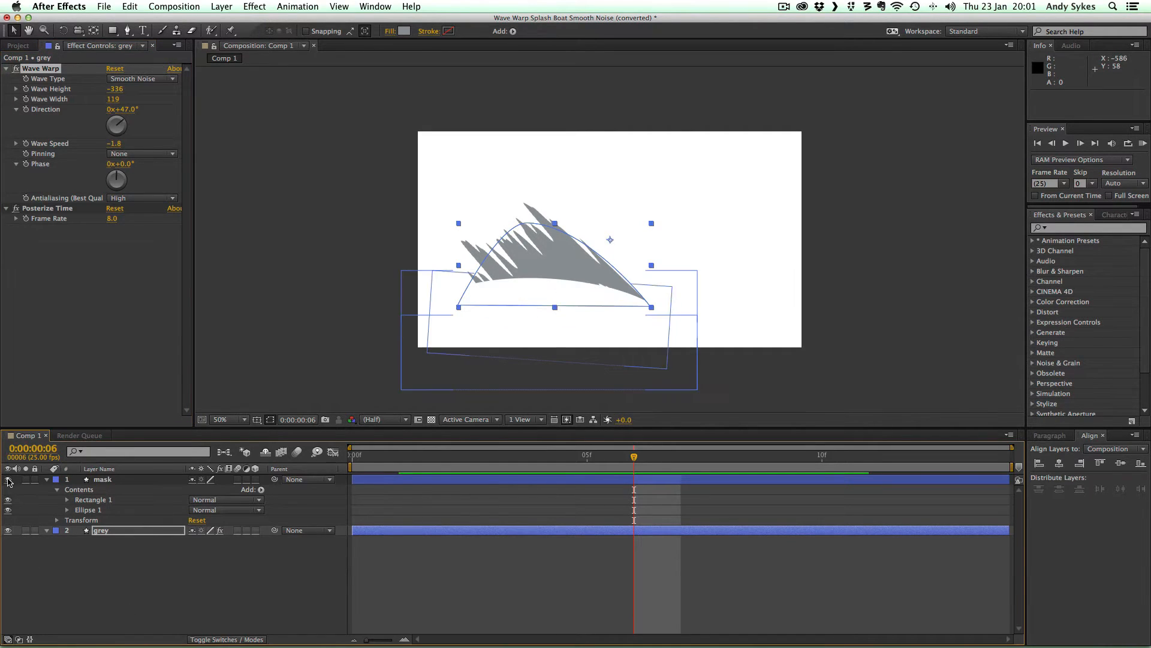
left_click(631, 165)
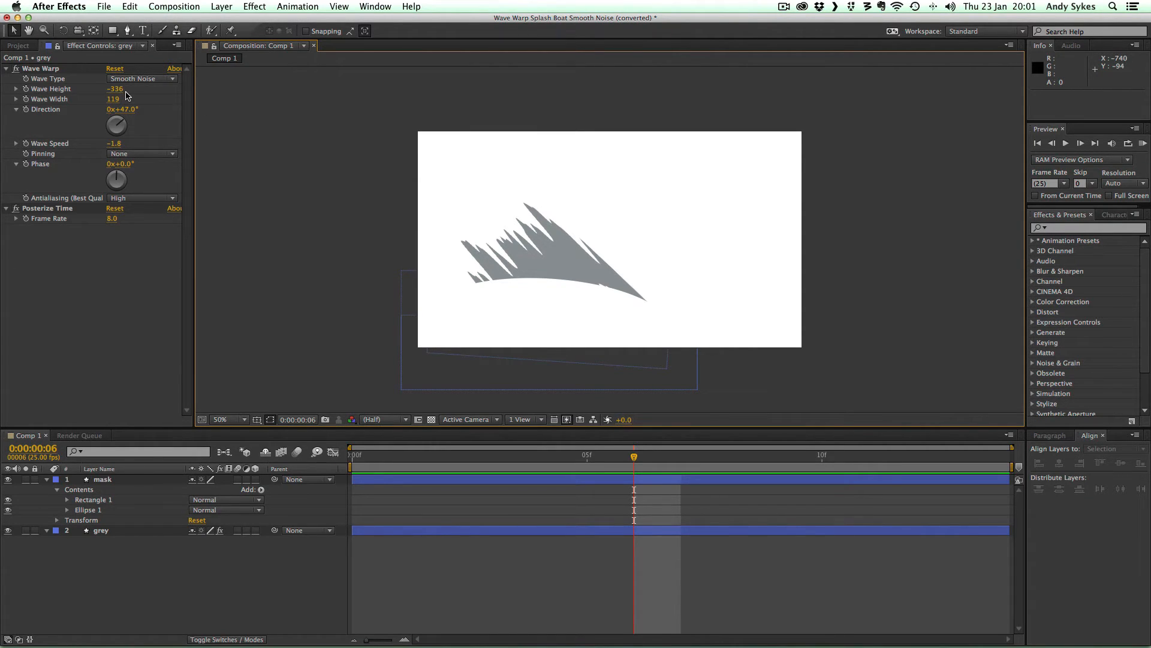
Step: Try a Wave Height of -526 in the grey layer's Wave Warp effect and undo it
left_click_drag(115, 89, 3, 85)
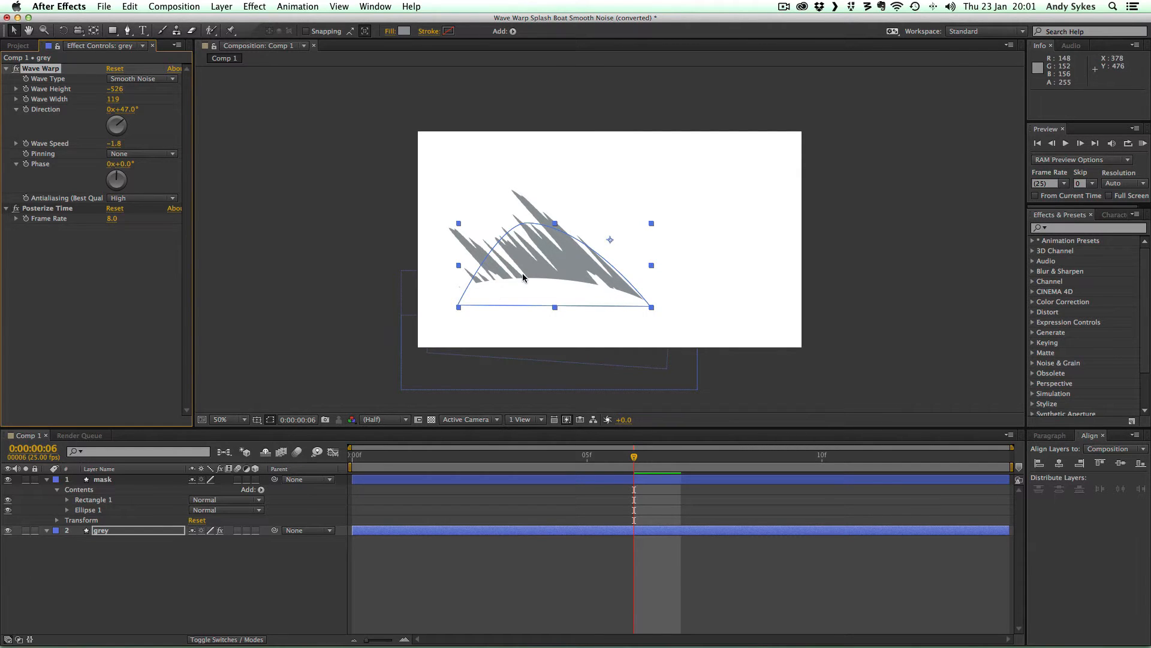
left_click_drag(515, 286, 524, 288)
key("super+z")
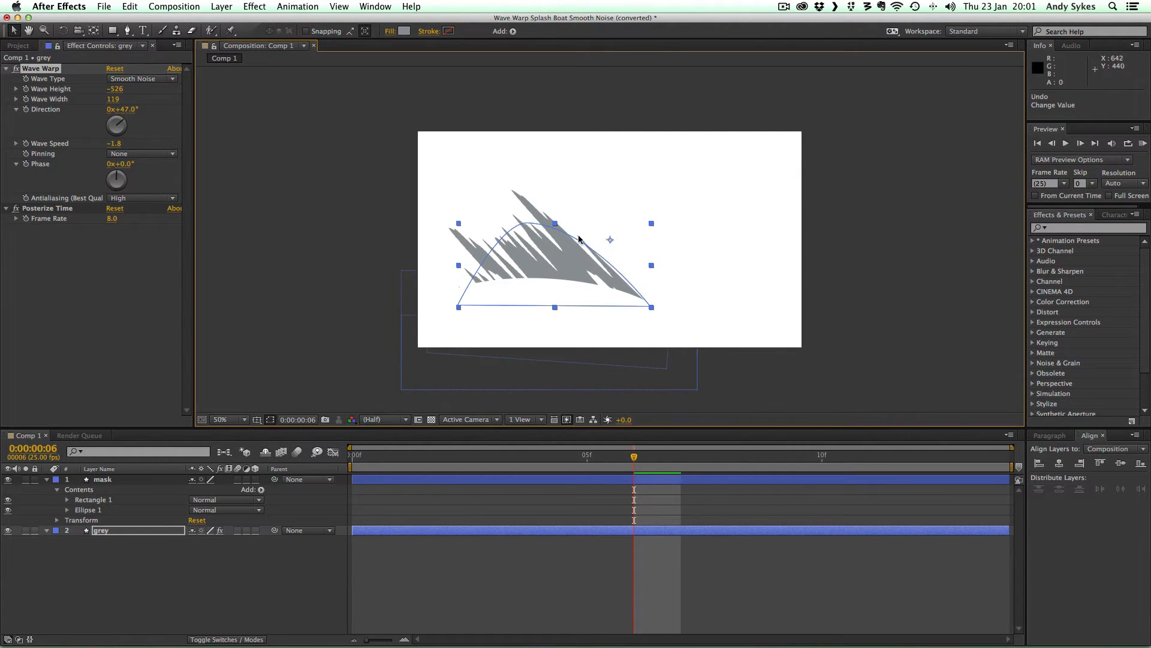
key("super+z")
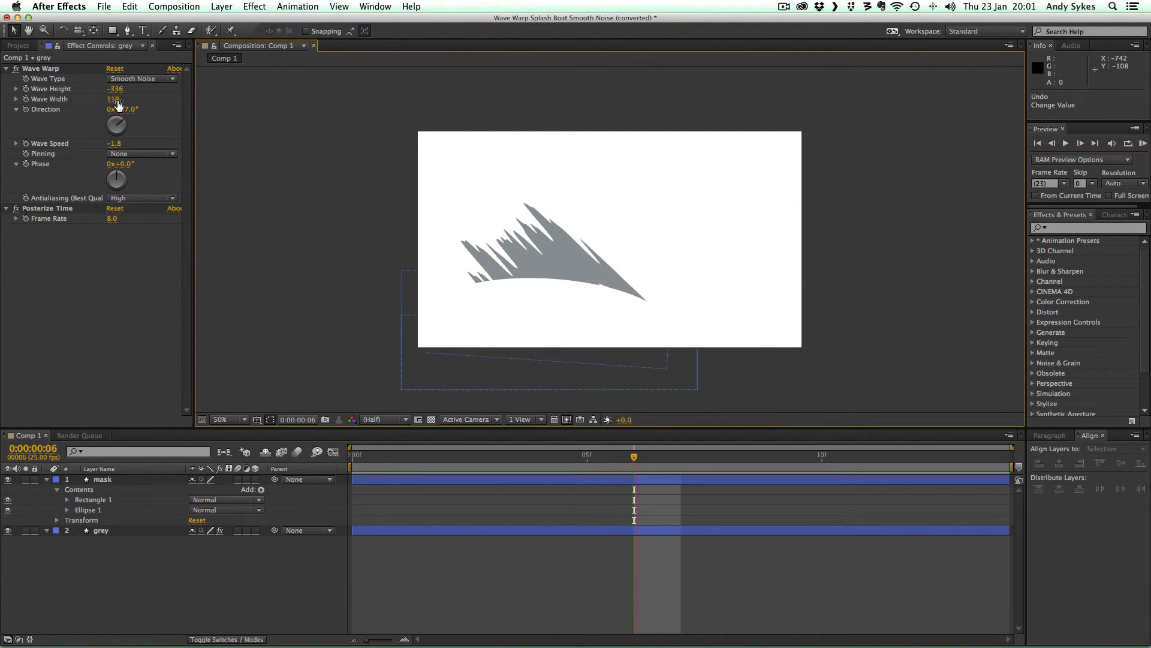
Step: Try adjusting the Wave Warp's Wave Width and setting its Direction to 305°, and undo the changes
left_click_drag(117, 105, 82, 115)
left_click(89, 114)
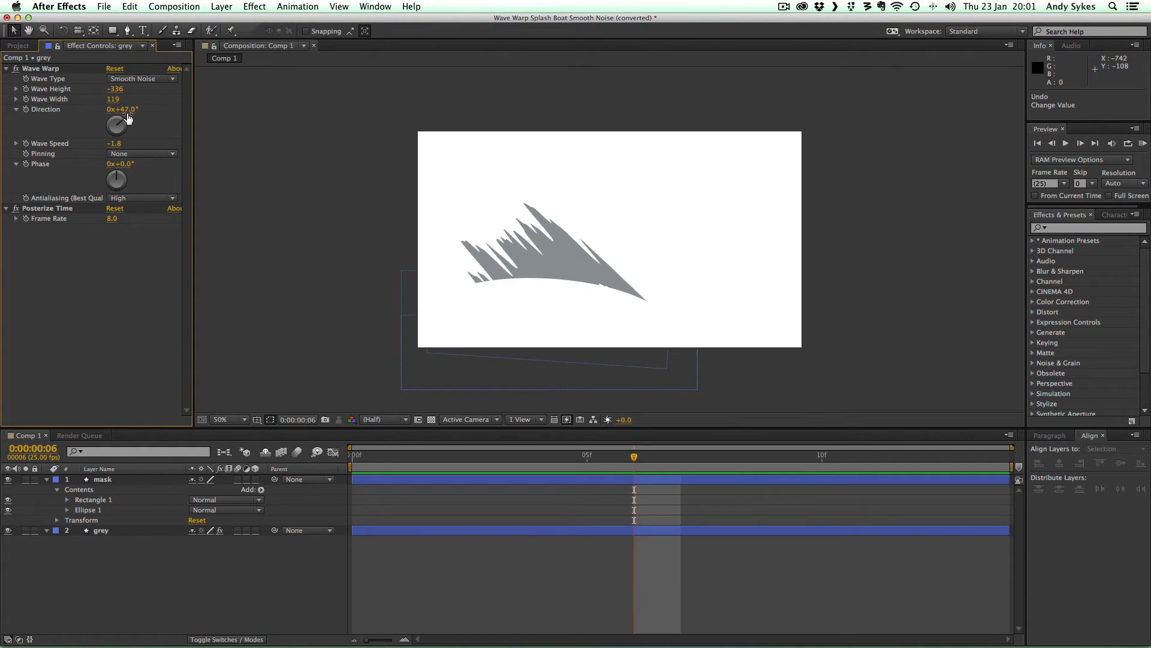
left_click_drag(128, 122, 88, 109)
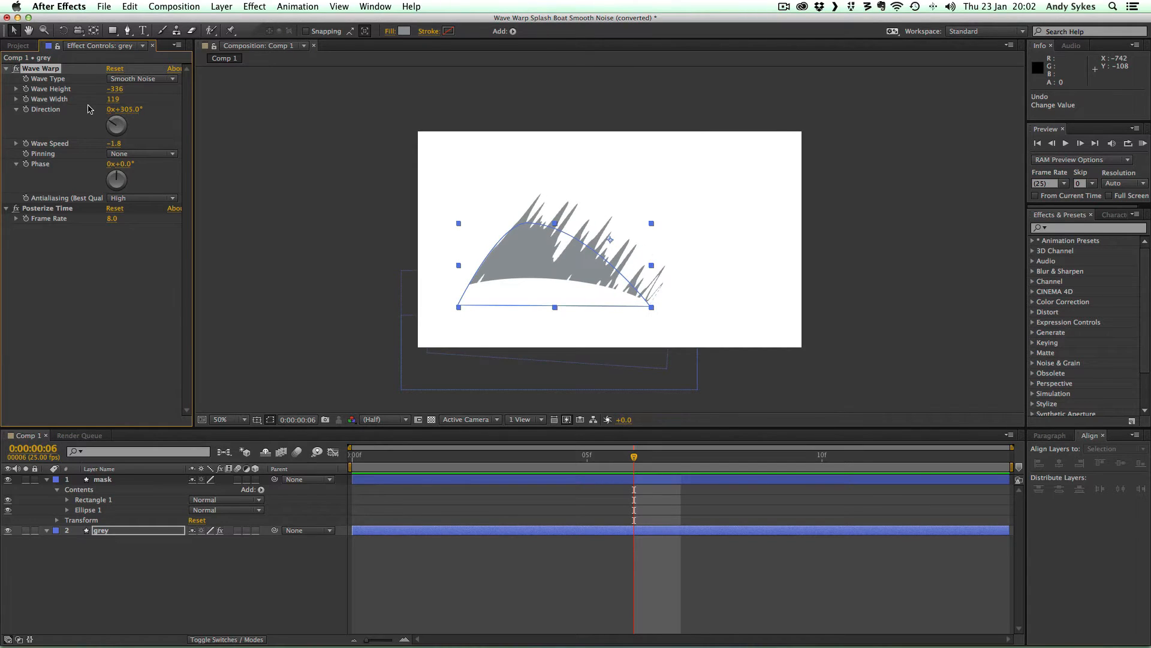
key("super+z")
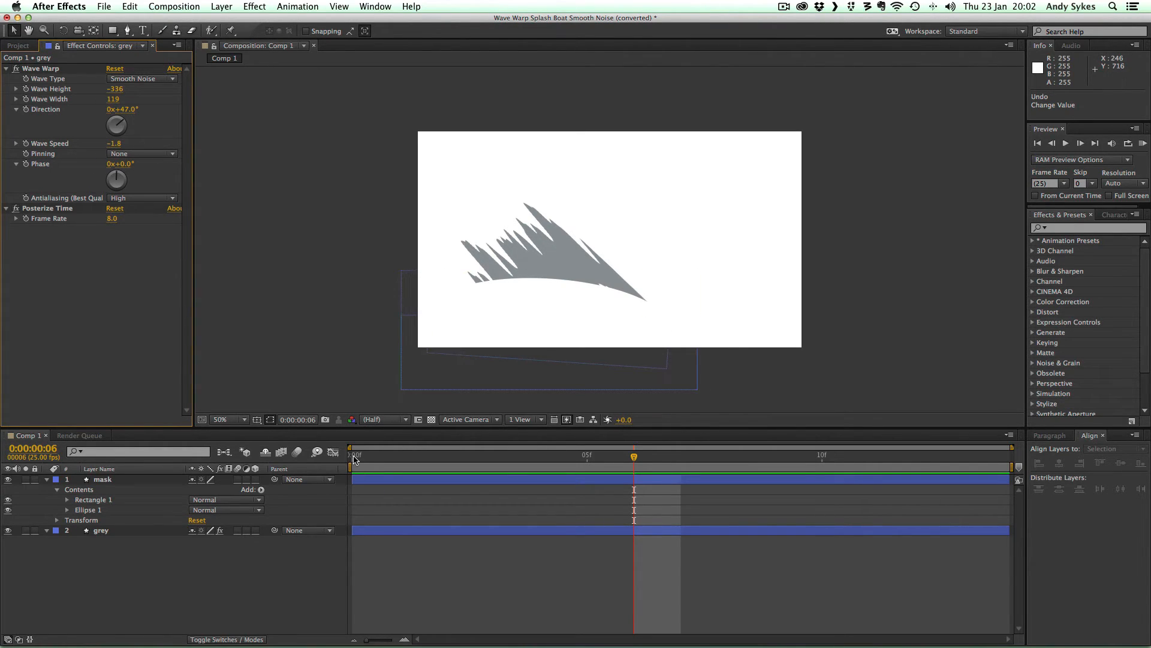
Step: Scrub across the timeline to frame 11, return to the first frame and play a RAM preview of the splash
left_click_drag(354, 459, 709, 458)
left_click_drag(773, 457, 856, 456)
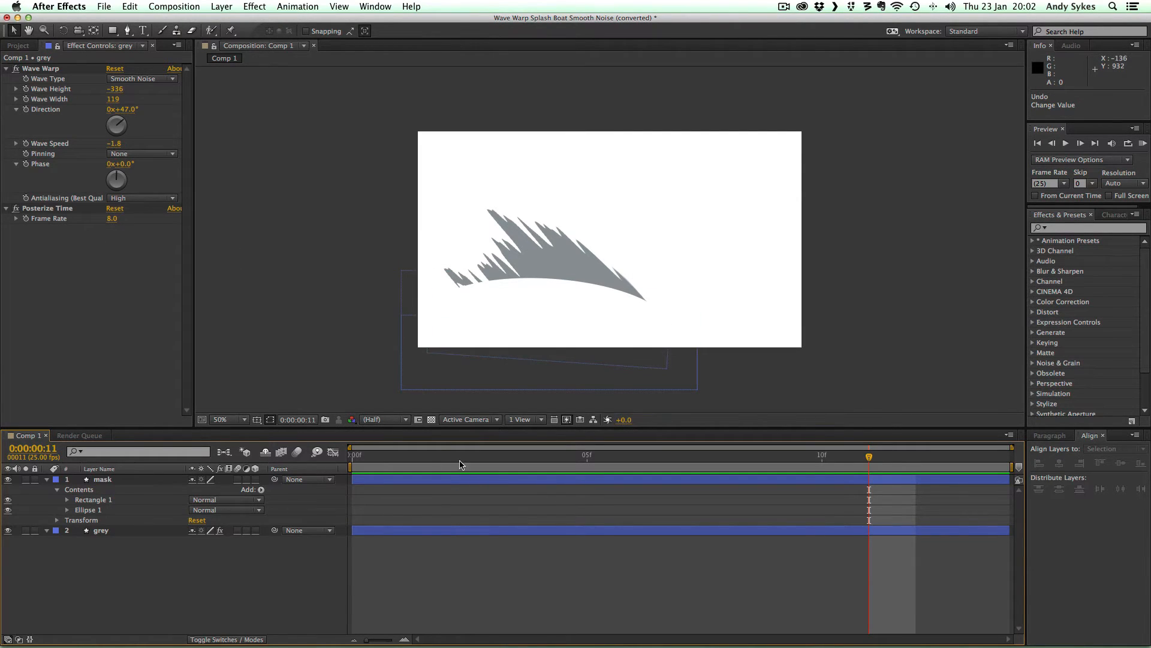
key("Home")
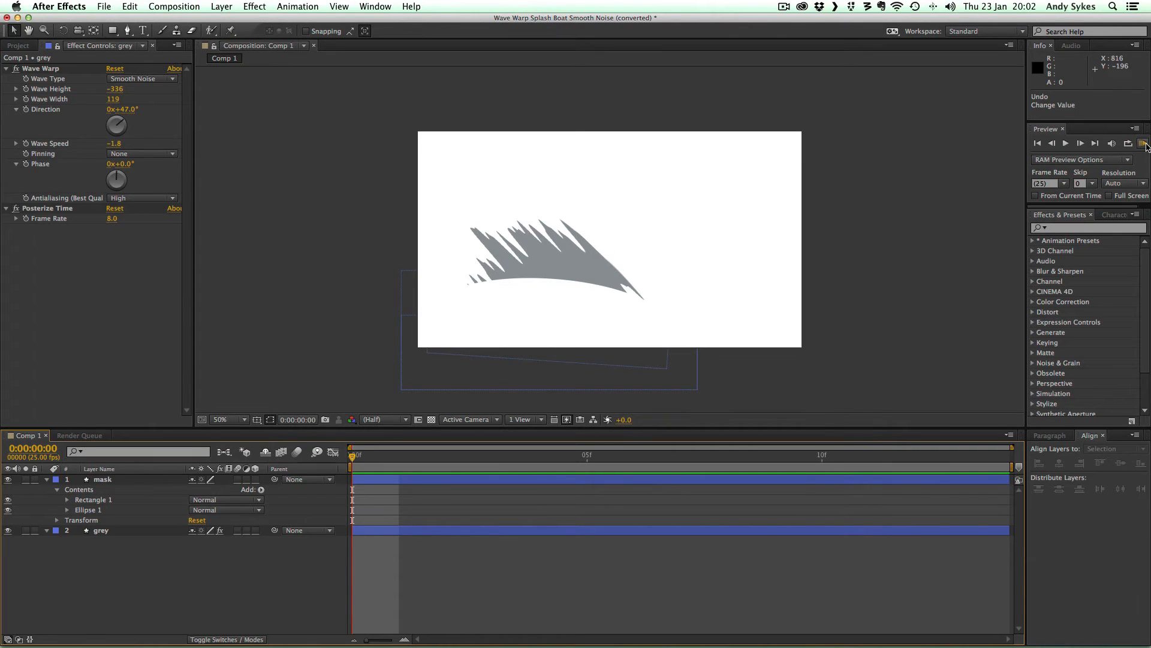
left_click(1144, 143)
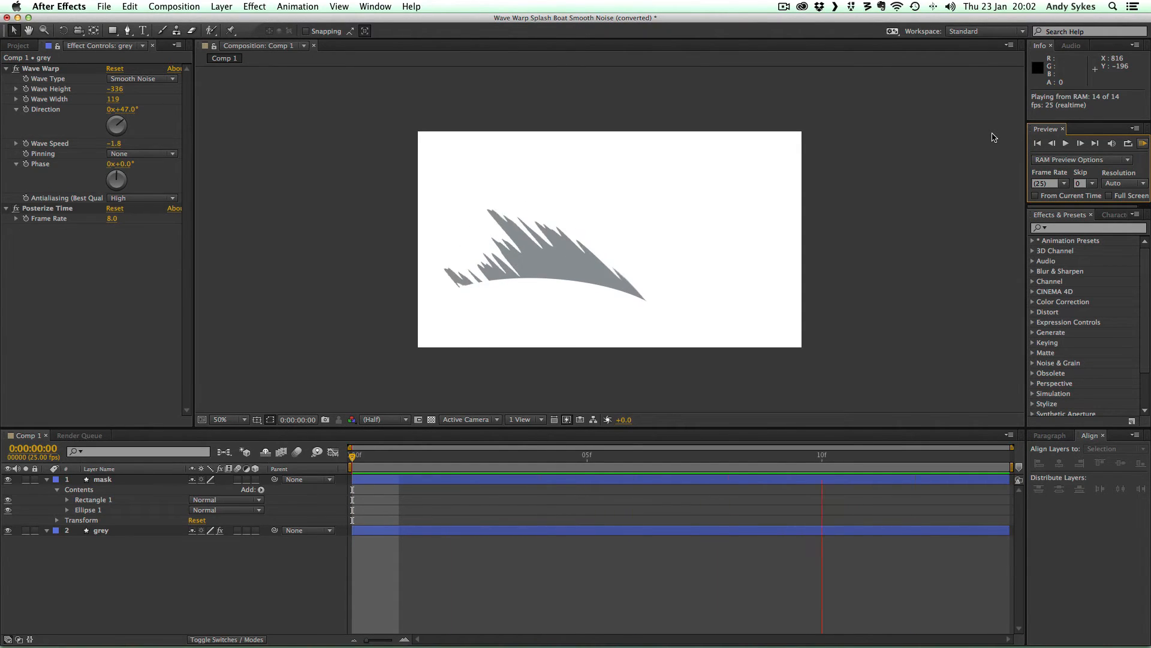
key("space")
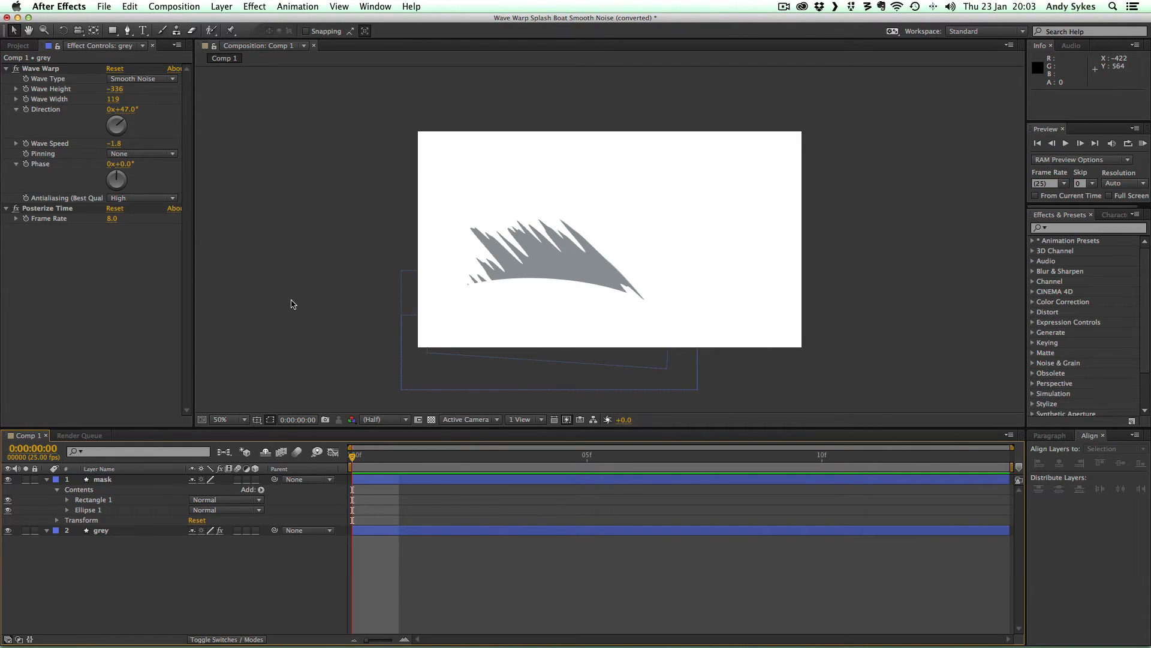
Step: Scrub from frame 8 to the end of the composition to check the loop, and return to frame 0
left_click(733, 458)
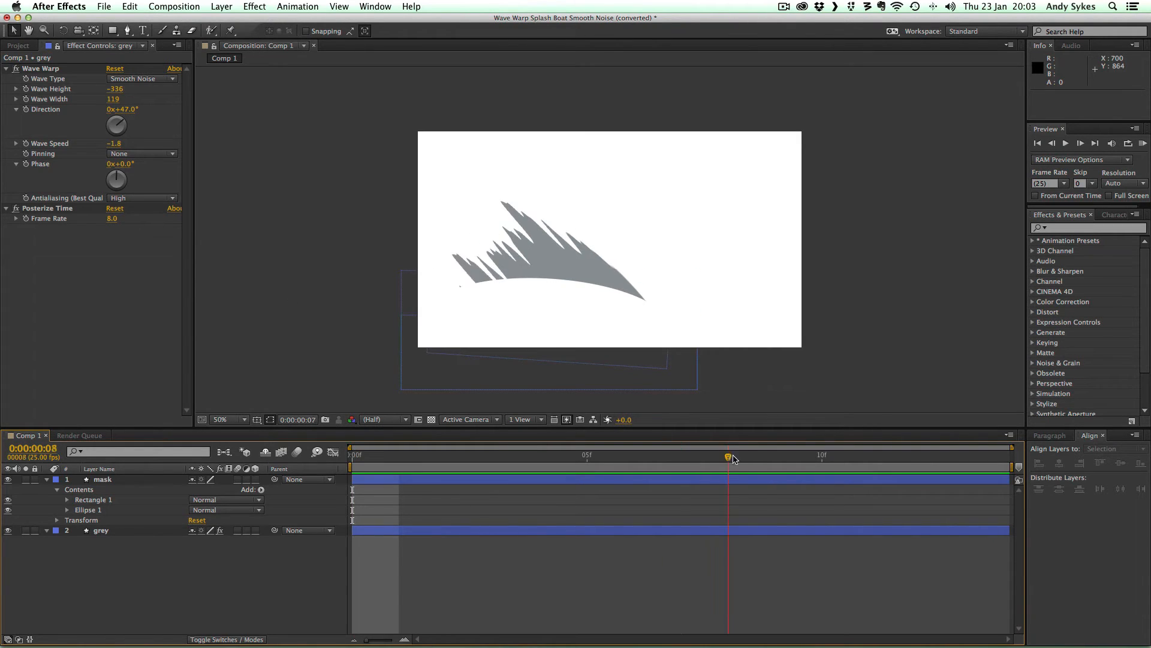
left_click_drag(733, 458, 1009, 457)
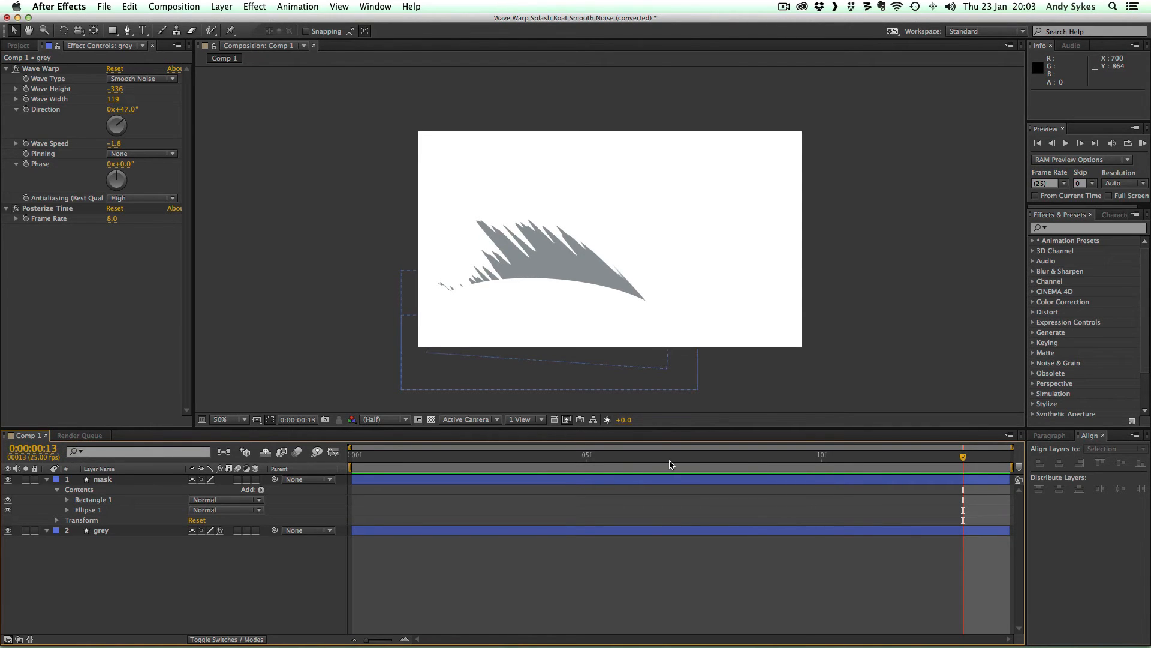
left_click_drag(1009, 459, 1090, 464)
left_click(354, 458)
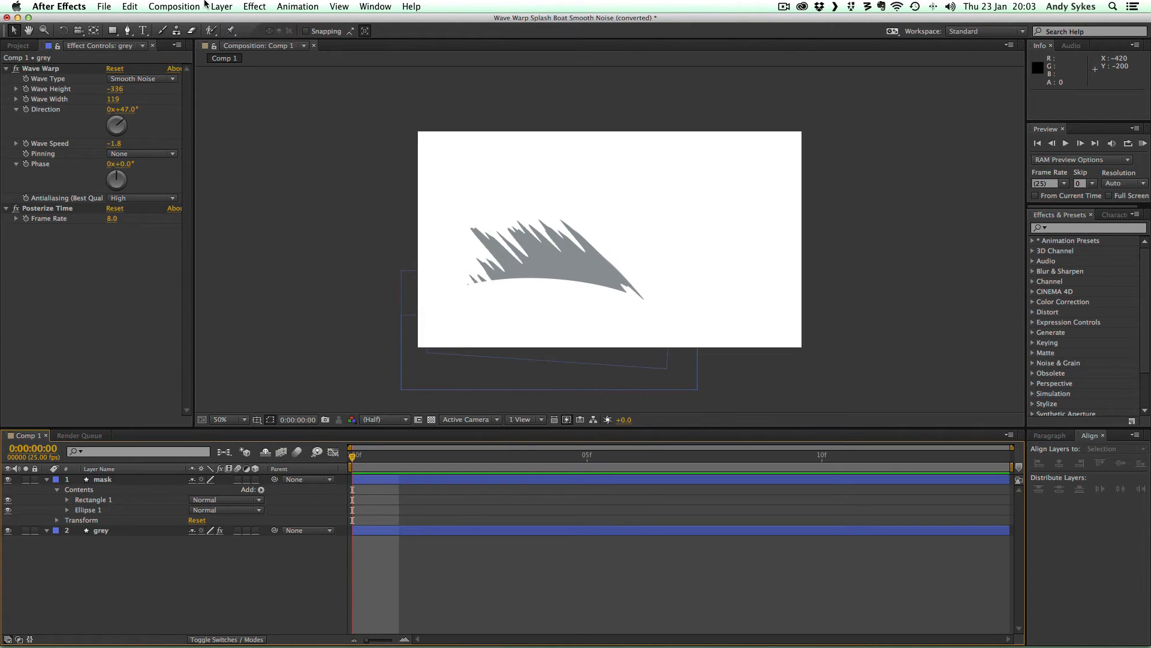
Step: Look up the command that adds the composition to the render queue, without running it
left_click(204, 5)
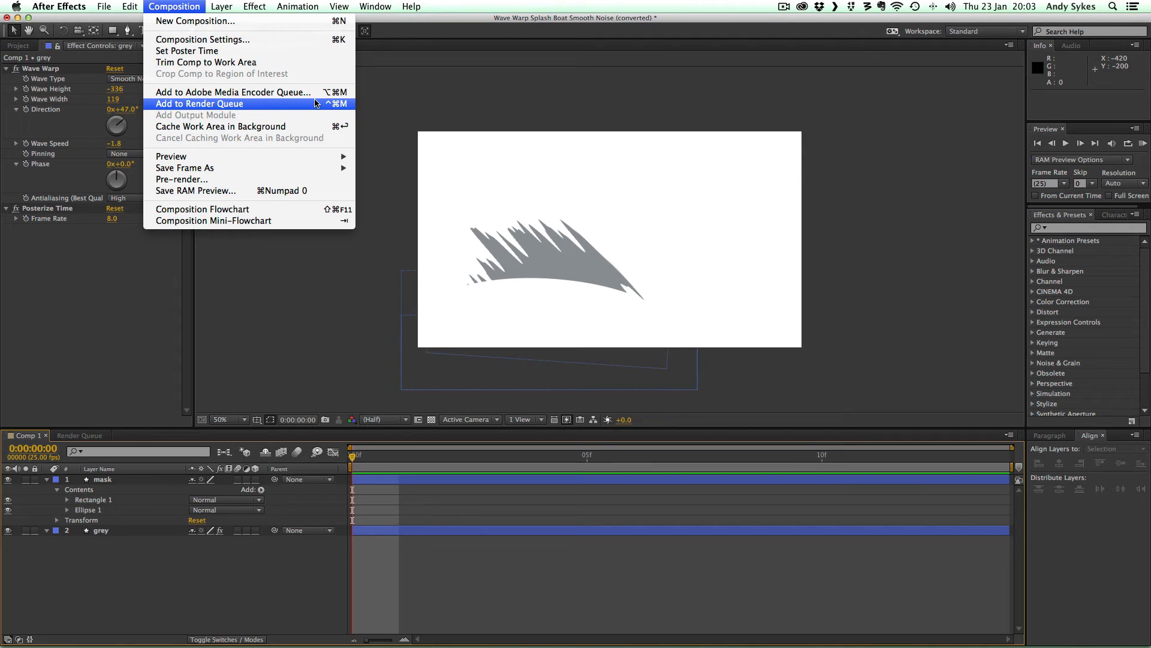
left_click(328, 324)
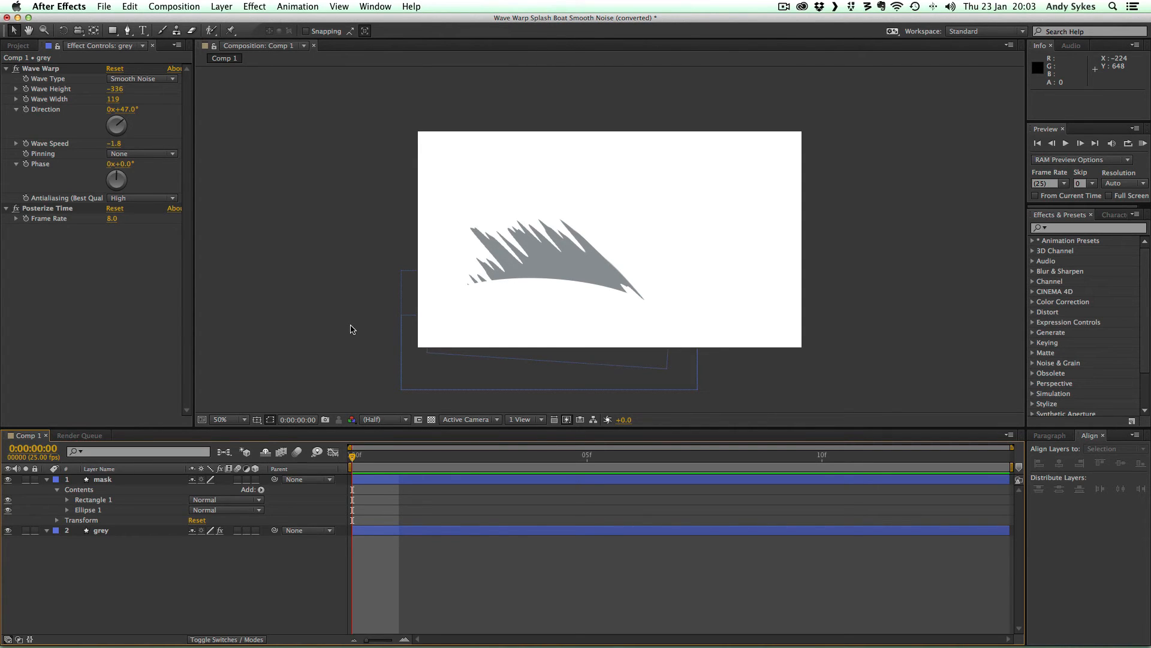
Step: Switch to Dust Loop.fla in Flash and open the splash graphic on the stage for editing
mouse_move(316, 639)
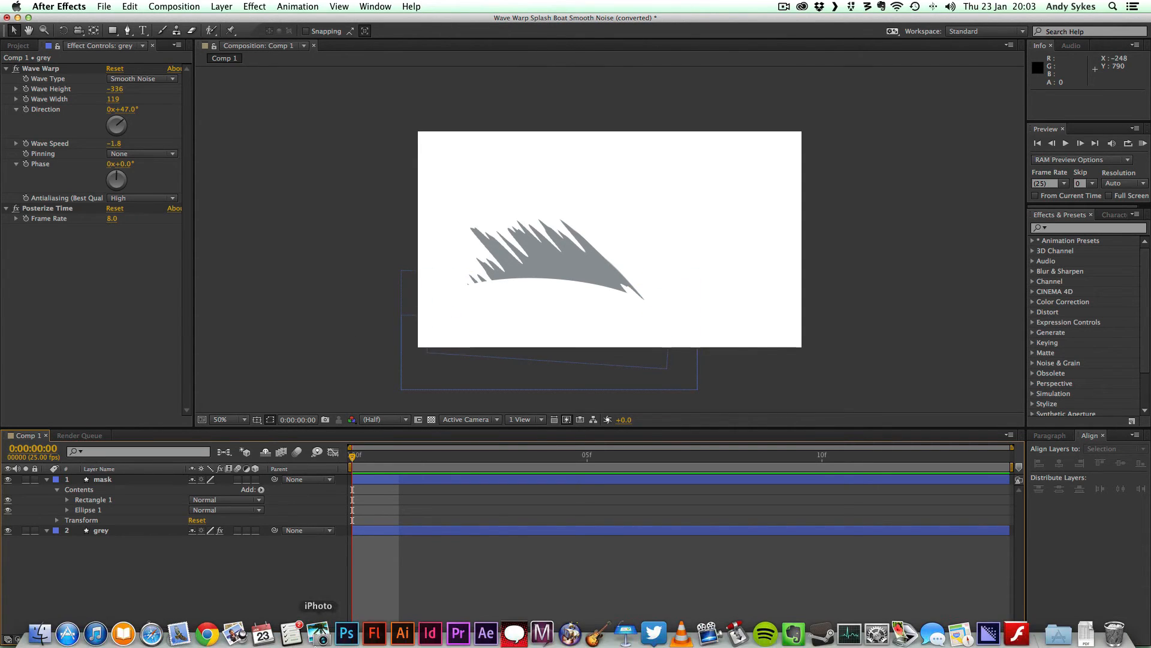
left_click(372, 630)
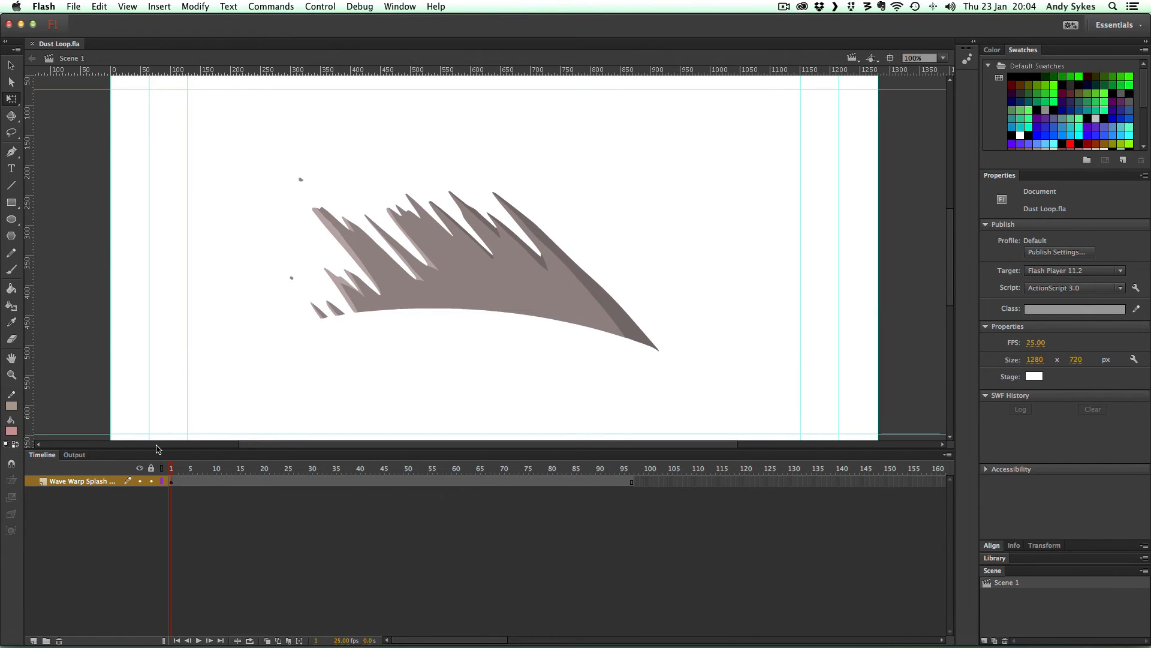
left_click(172, 480)
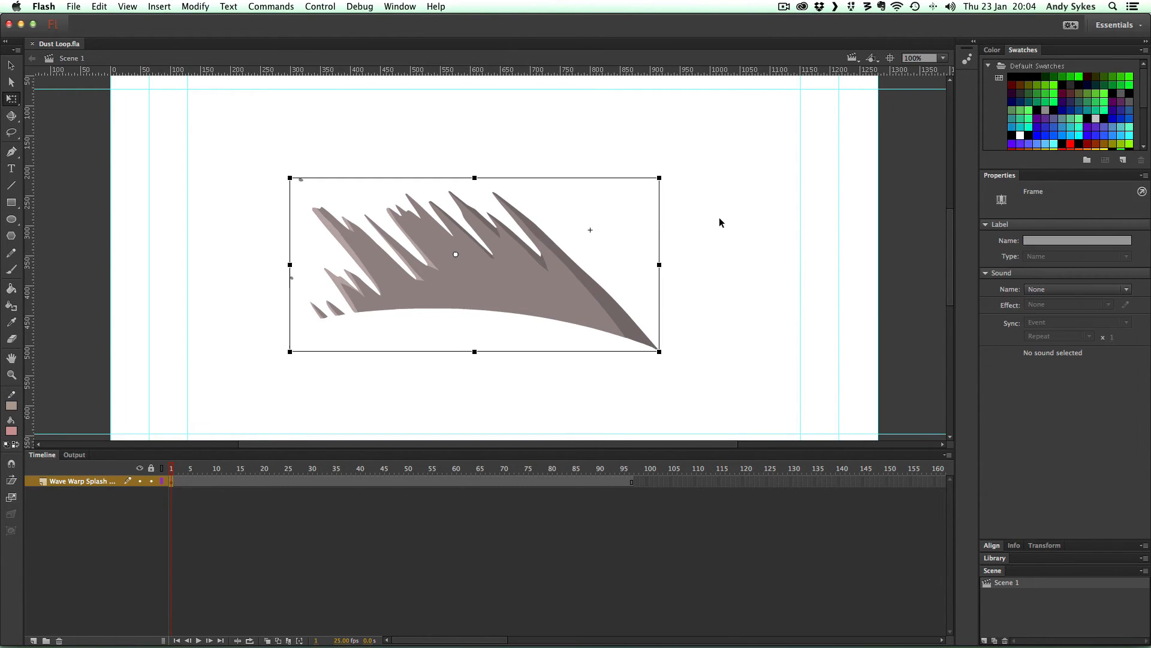
key("v")
left_click(354, 237)
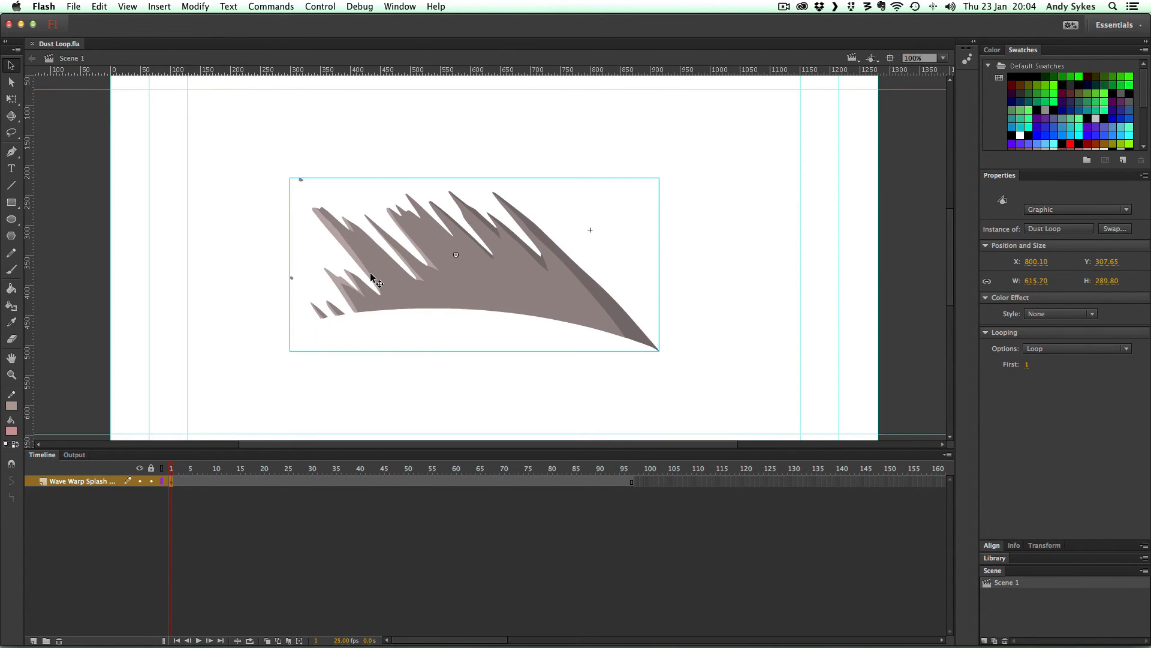
double_click(374, 282)
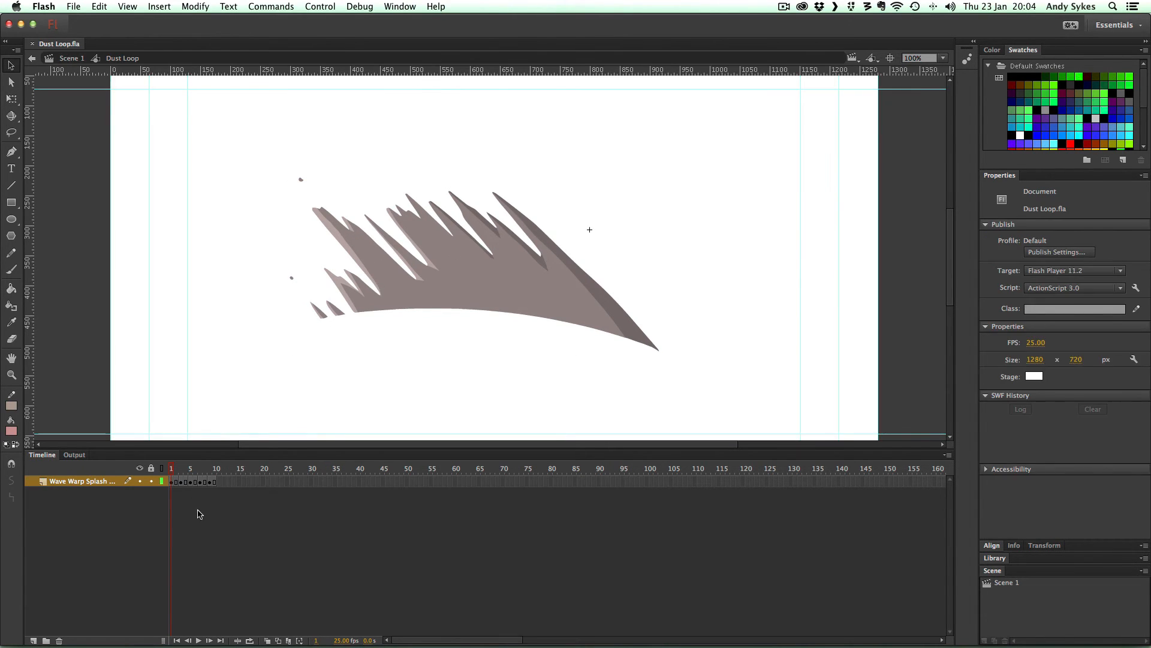
Step: Step through the first frames of the Dust Loop symbol and return to frame 1
mouse_move(175, 470)
left_mouse_down()
mouse_move(221, 468)
mouse_move(168, 471)
mouse_move(204, 471)
mouse_move(176, 480)
left_mouse_up()
left_click(178, 481)
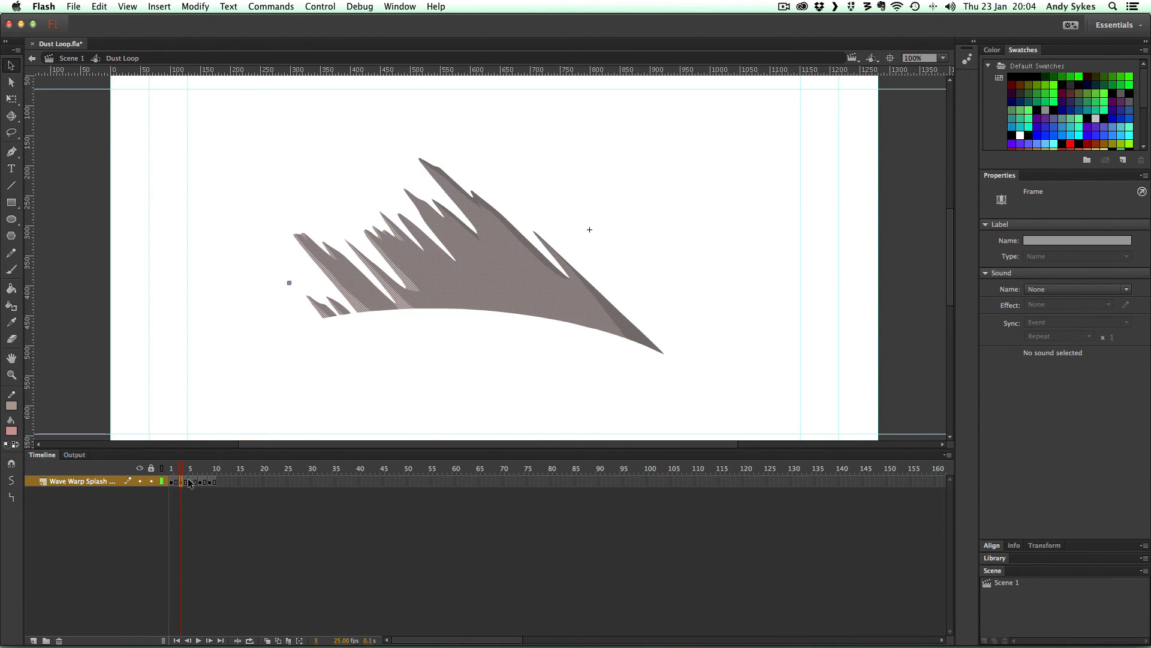
mouse_move(188, 471)
left_mouse_down()
mouse_move(208, 475)
mouse_move(171, 475)
left_mouse_up()
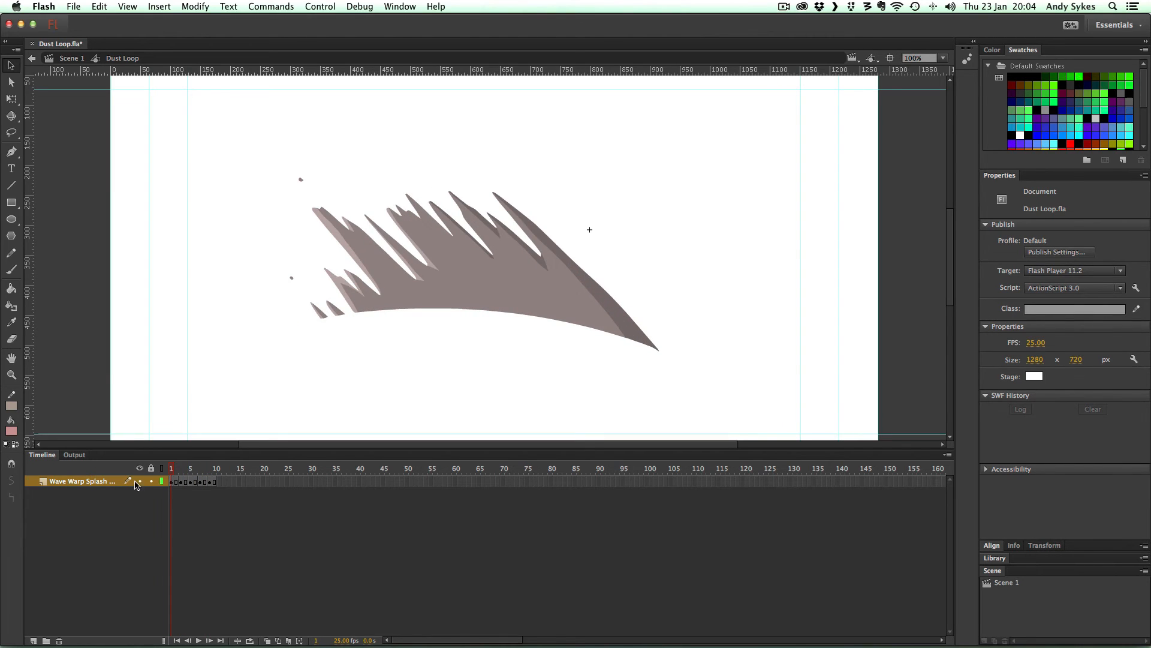
Step: Select the artwork in frame 1, look up the Trace Bitmap command without running it, and scrub to frame 9
left_click(172, 483)
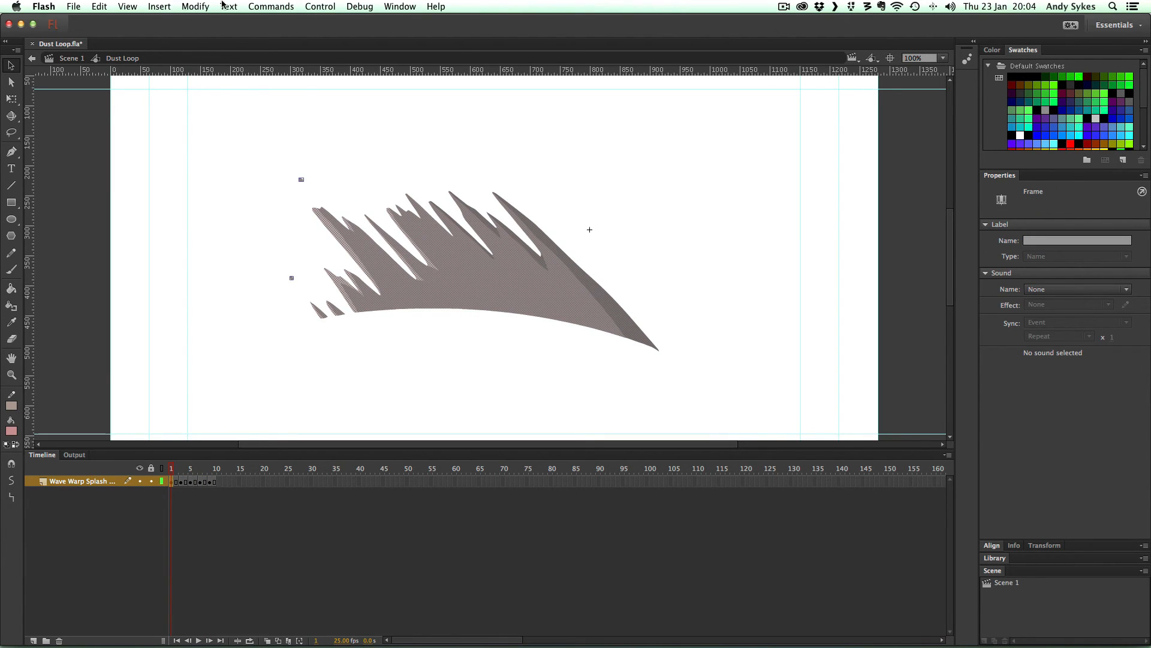
left_click(195, 7)
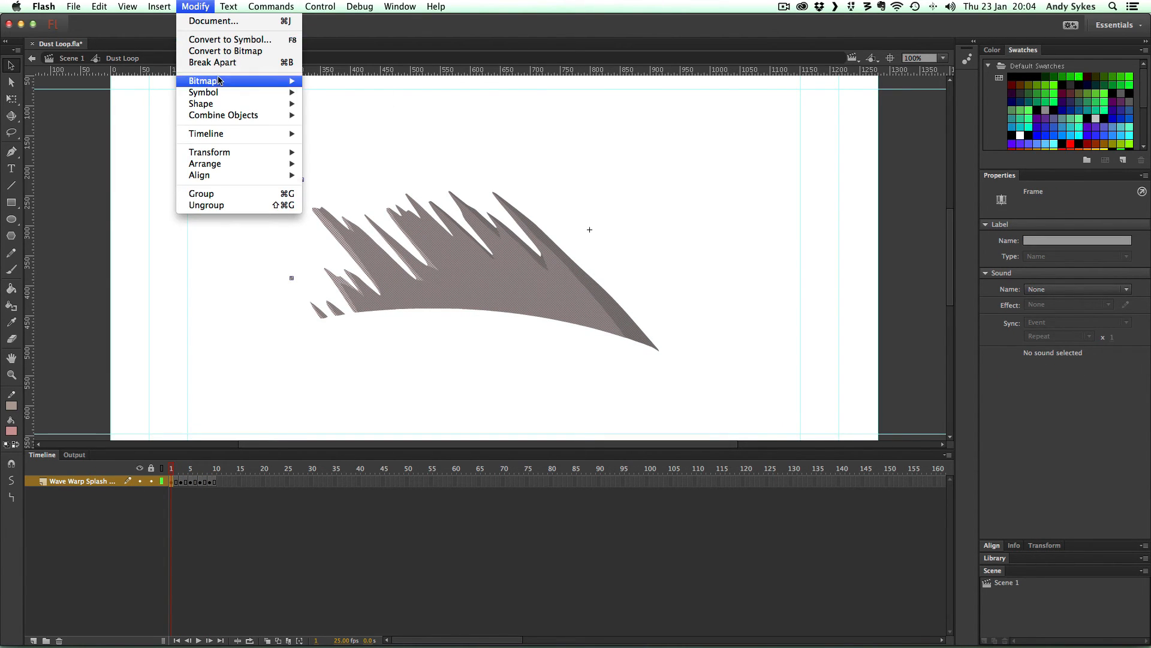
mouse_move(220, 82)
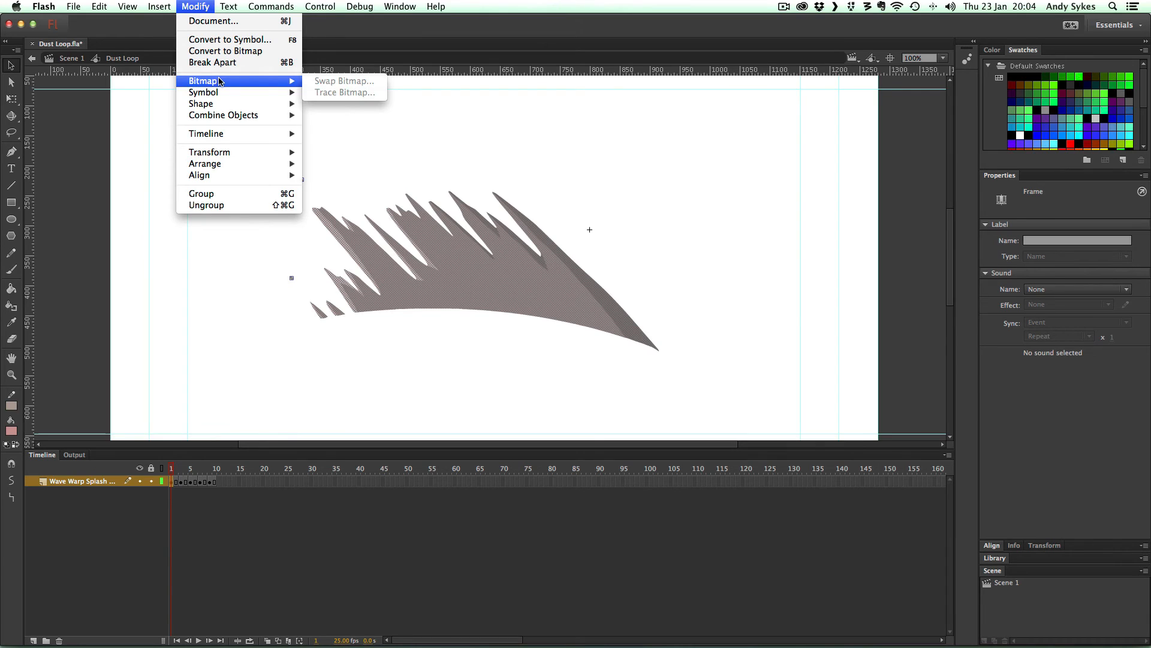
left_click(523, 152)
left_click(523, 153)
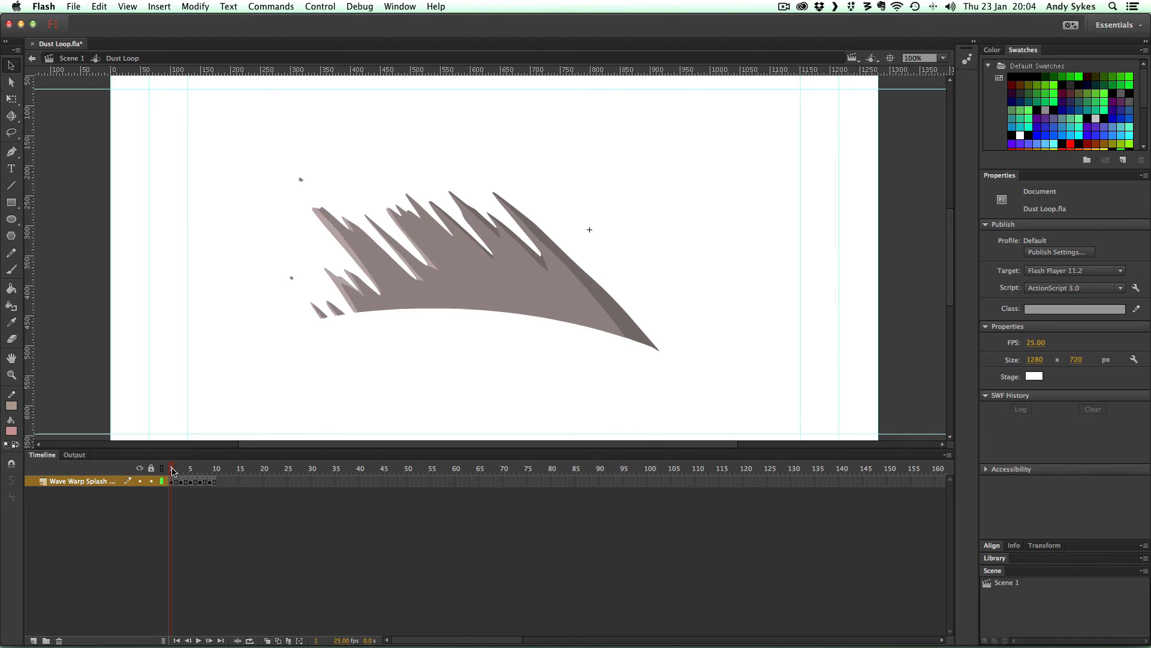
left_click_drag(174, 472, 210, 469)
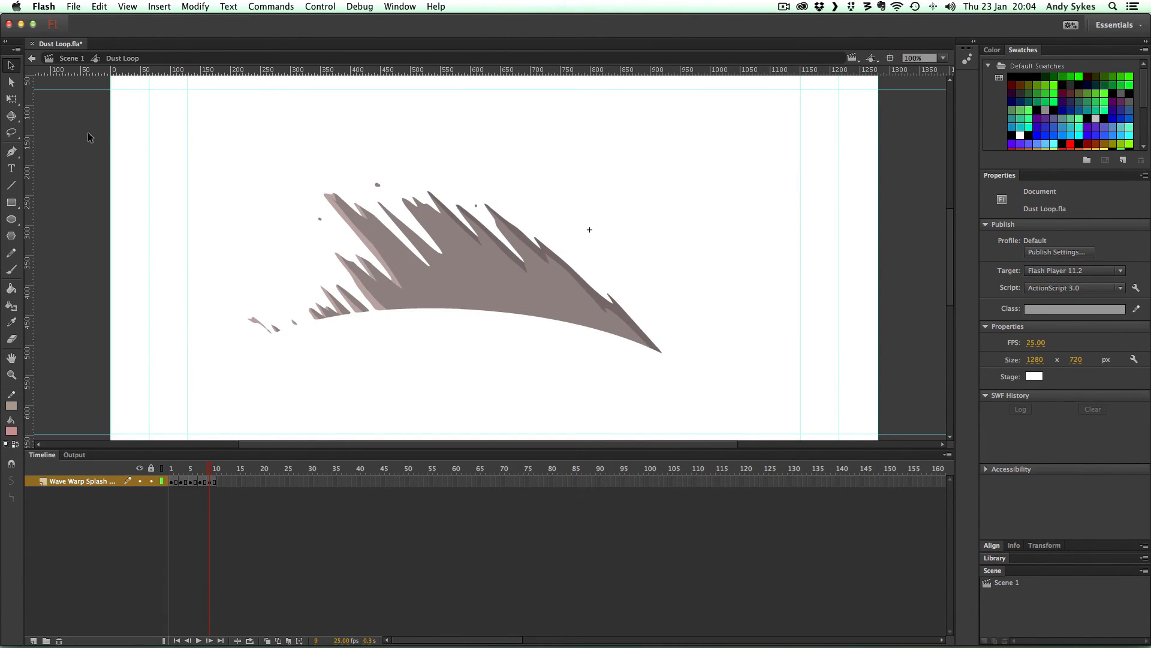
Step: Try filling a lassoed area in the middle of frame 9's splash with dark grey and undo it
left_click(11, 132)
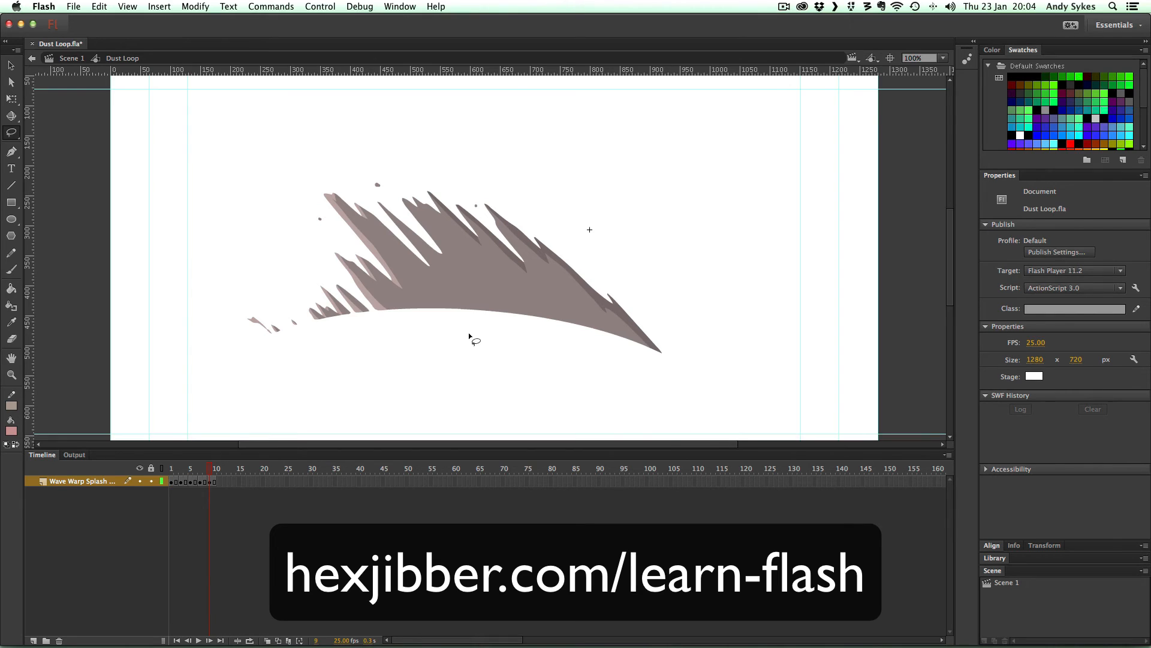
mouse_move(461, 268)
left_mouse_down()
mouse_move(511, 298)
mouse_move(506, 307)
left_mouse_up()
left_click(12, 432)
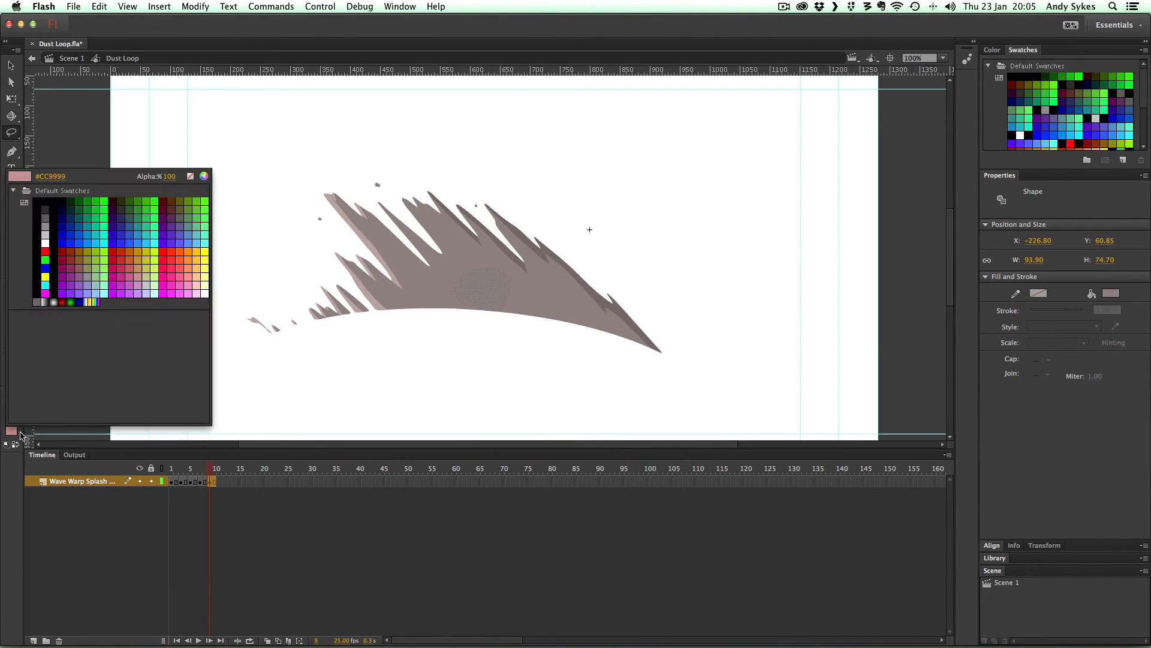
left_click(45, 210)
left_click(658, 404)
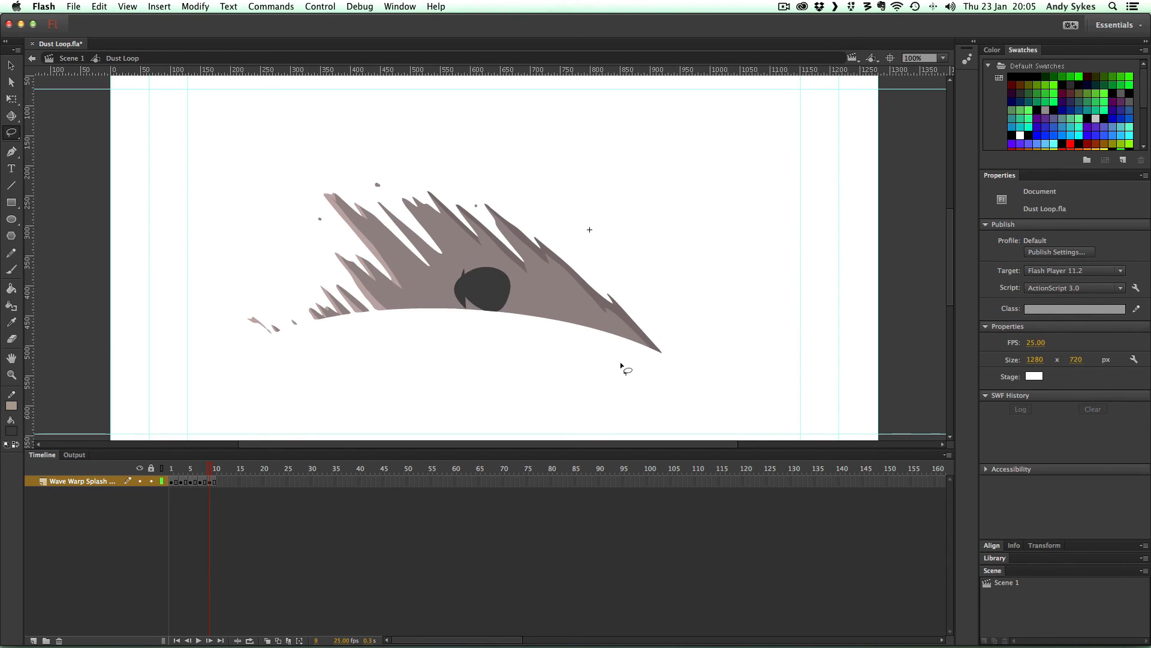
key("super+z")
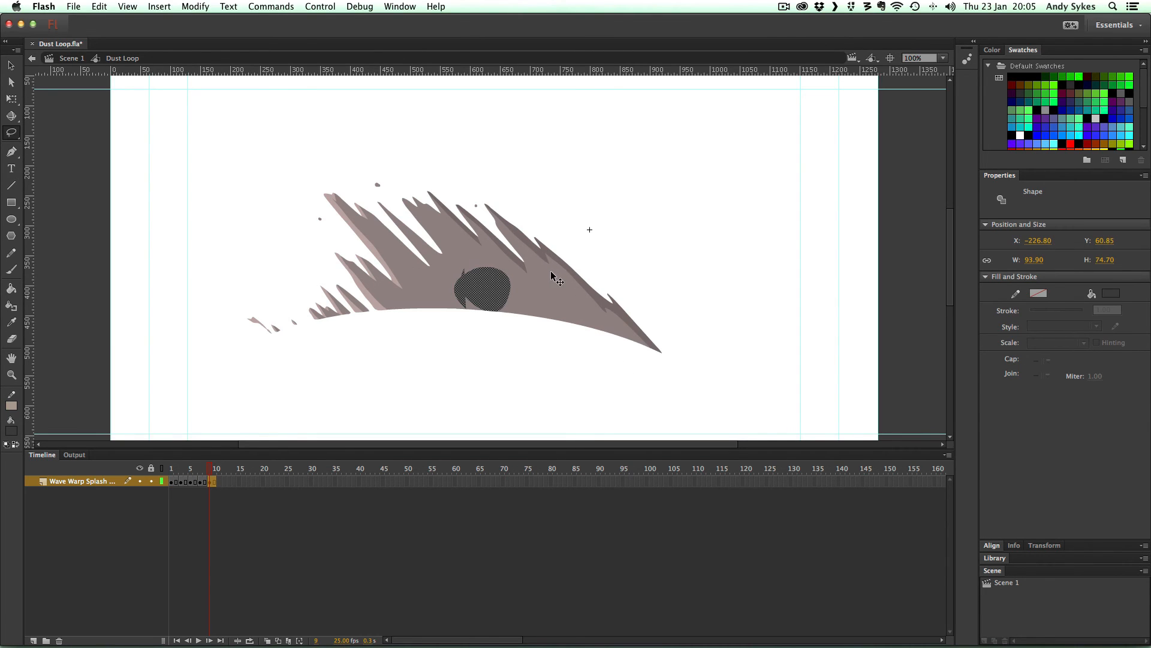
key("super+z")
Step: Lasso the edge of an upper spike in frame 9 and fill it with the darker brown sampled from the splash's shading
mouse_move(428, 211)
left_mouse_down()
mouse_move(444, 213)
mouse_move(414, 189)
mouse_move(420, 210)
left_mouse_up()
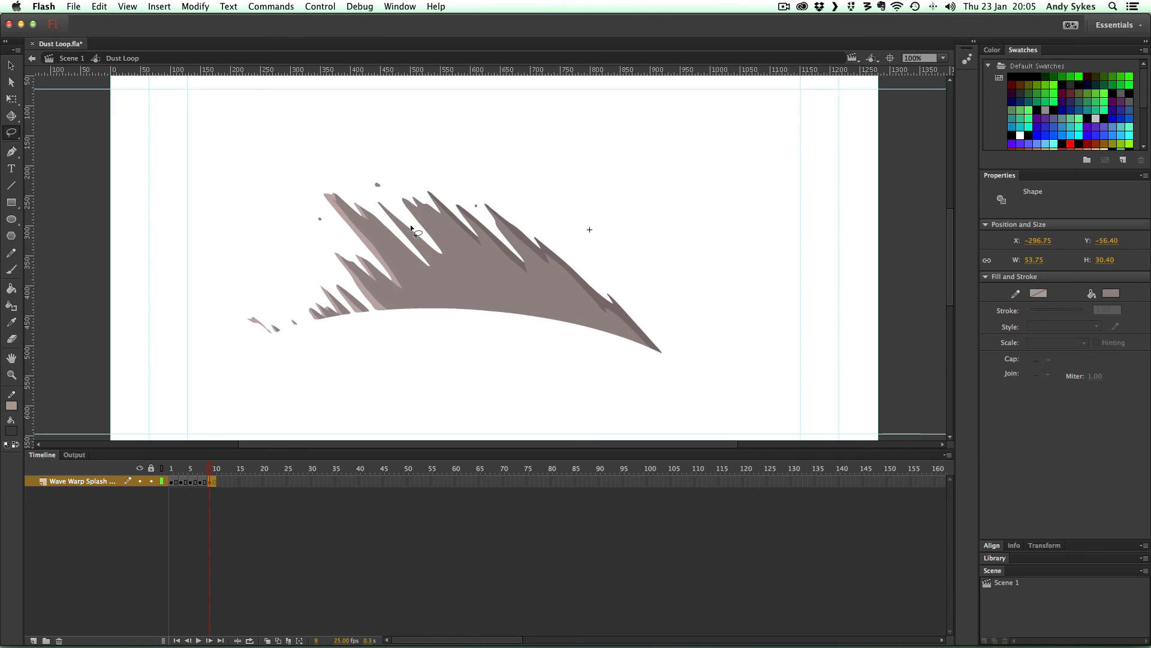
left_click(11, 430)
left_click(523, 238)
Step: Select the loose specks above the splash in frame 9 one after the other
left_click_drag(537, 185, 642, 109)
mouse_move(718, 148)
left_mouse_down()
mouse_move(613, 256)
mouse_move(618, 211)
mouse_move(608, 264)
mouse_move(673, 239)
mouse_move(617, 255)
left_mouse_up()
mouse_move(223, 180)
left_mouse_down()
mouse_move(328, 235)
mouse_move(302, 231)
mouse_move(322, 225)
mouse_move(300, 191)
mouse_move(286, 233)
left_mouse_up()
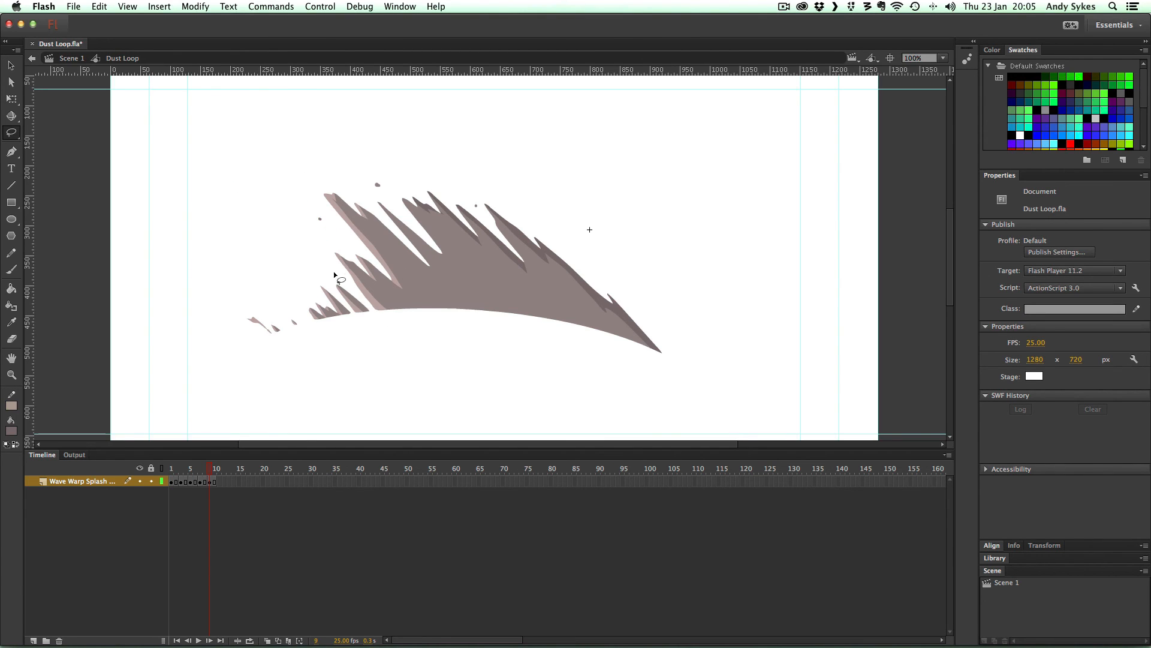
left_click(377, 185)
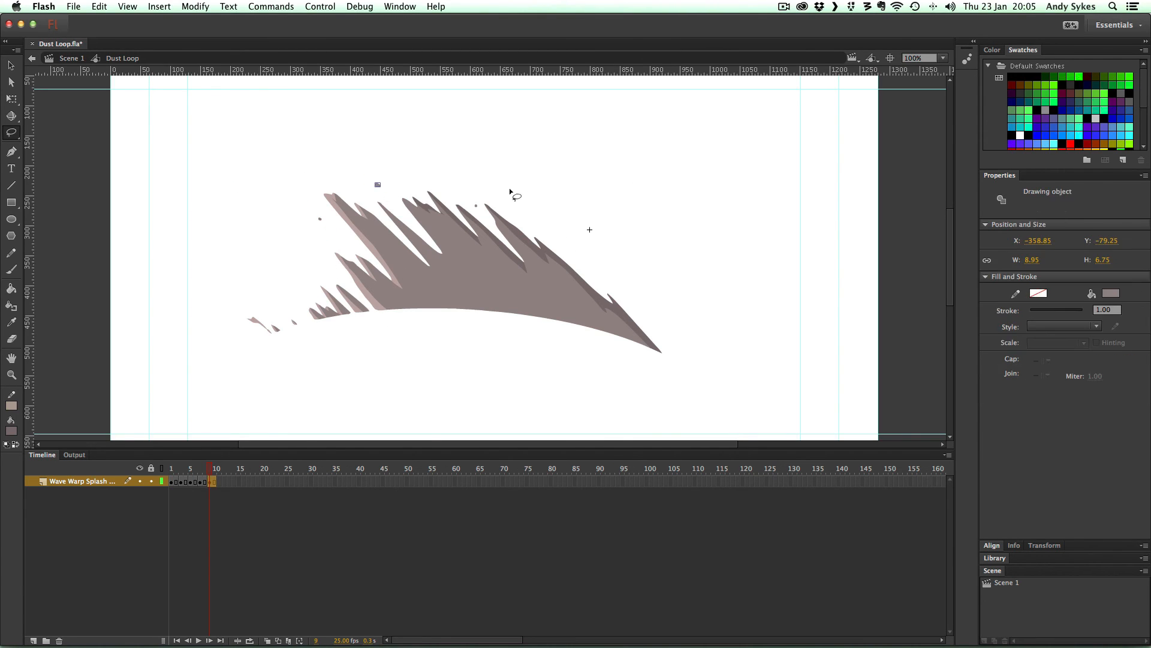
left_click(476, 206)
Step: Scrub through the Dust Loop symbol from frame 1 to frame 10 to review the shaded splash drawings
mouse_move(205, 469)
left_mouse_down()
mouse_move(154, 457)
mouse_move(210, 466)
left_mouse_up()
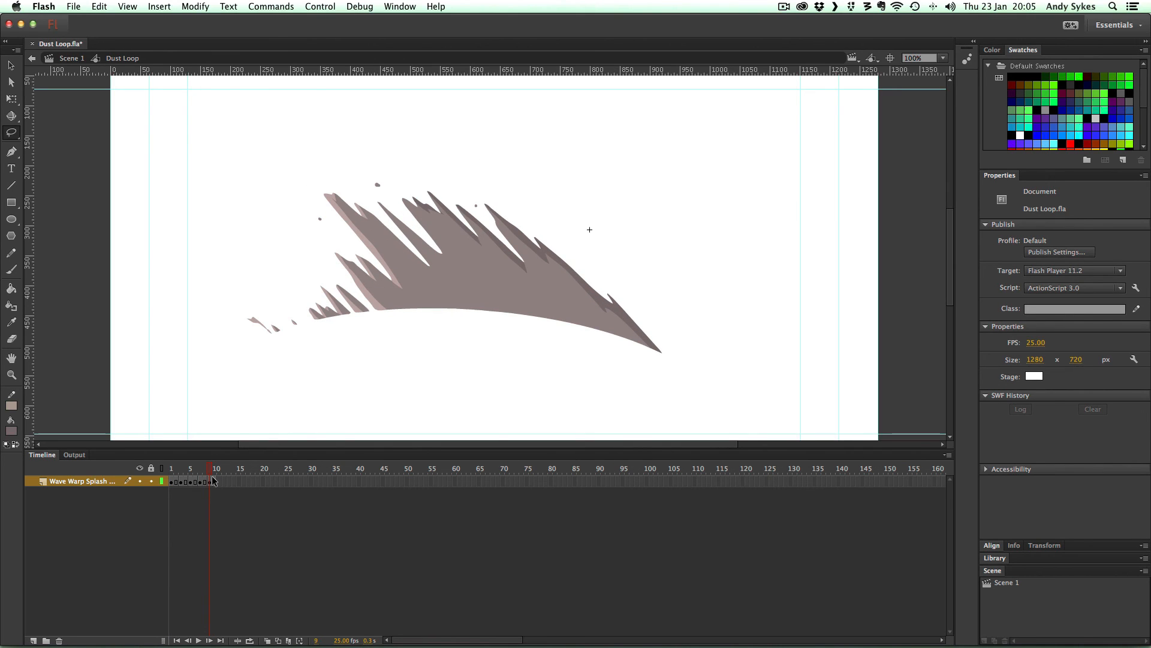
left_click(173, 469)
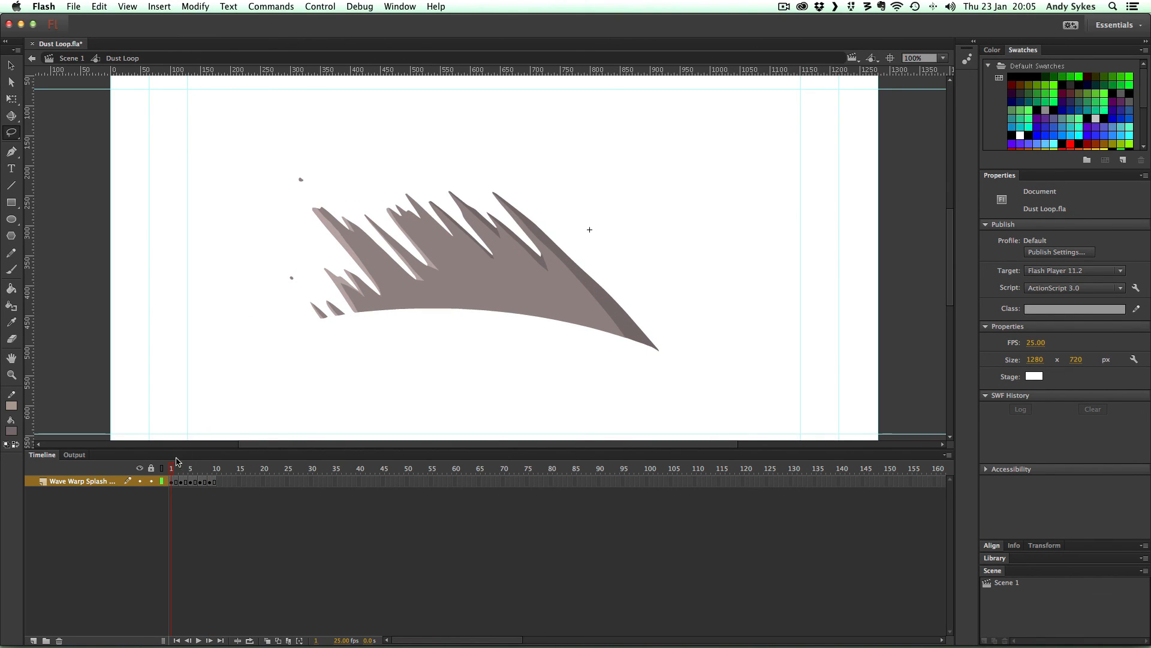
left_click(185, 472)
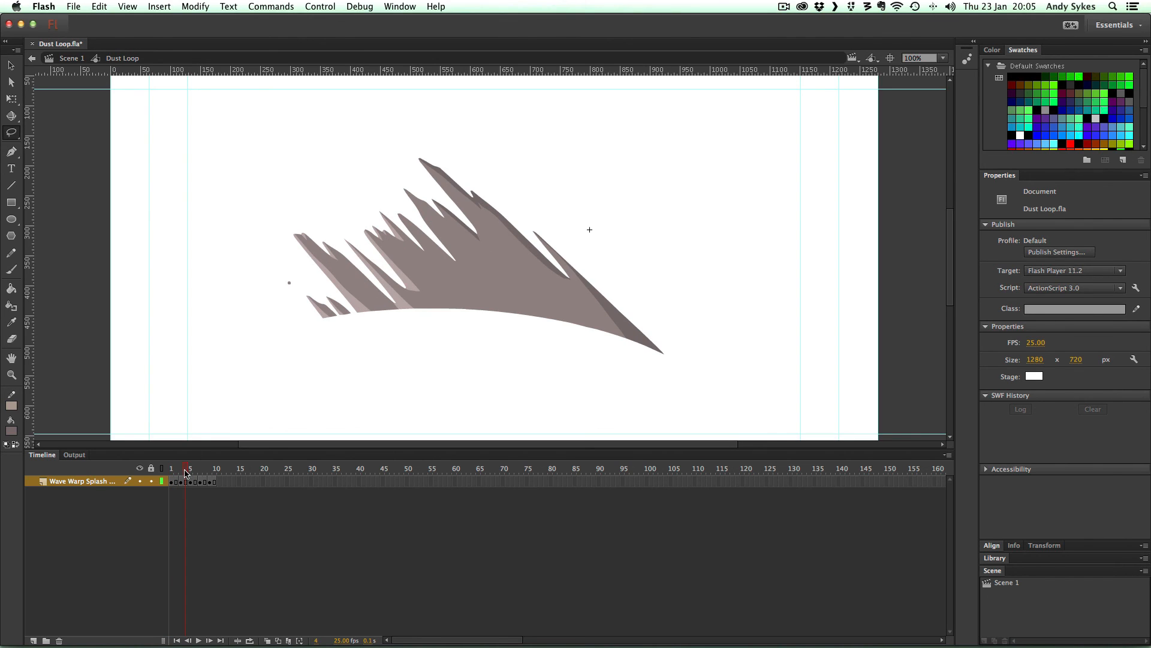
left_click(201, 478)
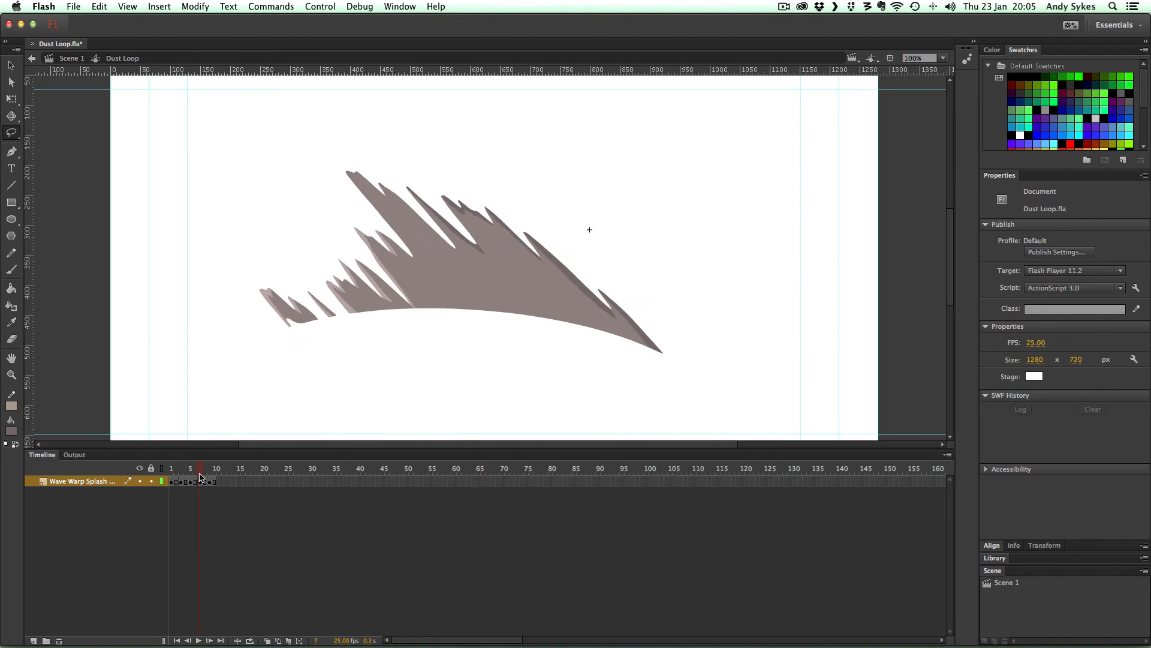
left_click_drag(201, 478, 250, 500)
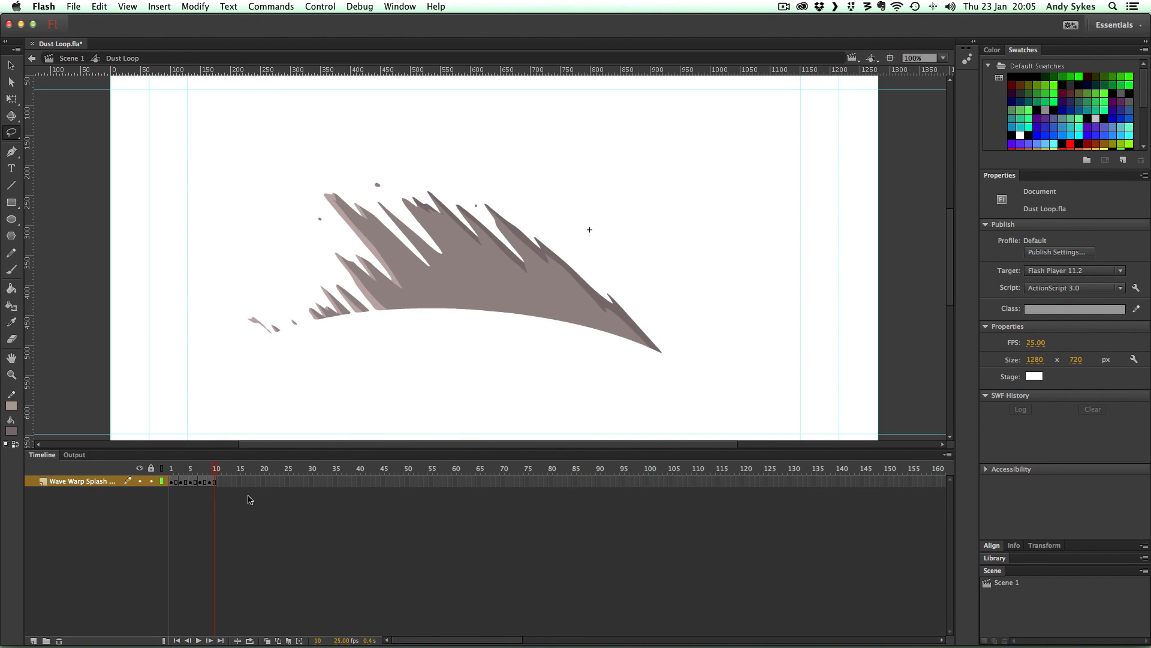